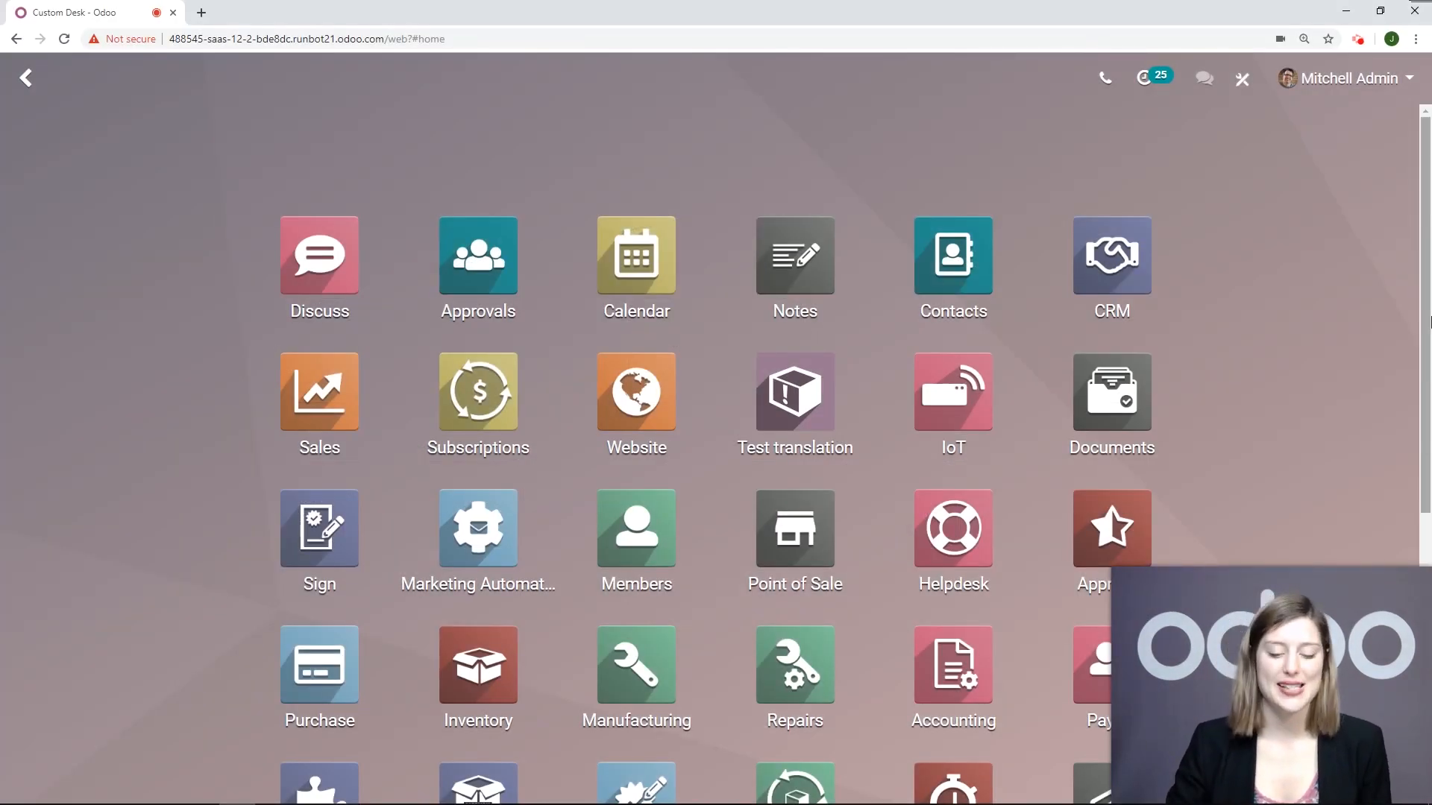
# Step: Open the Project app's settings and check the Sub-tasks and Timesheets options
pyautogui.scroll(-2, 283, 521)
pyautogui.click(304, 641)
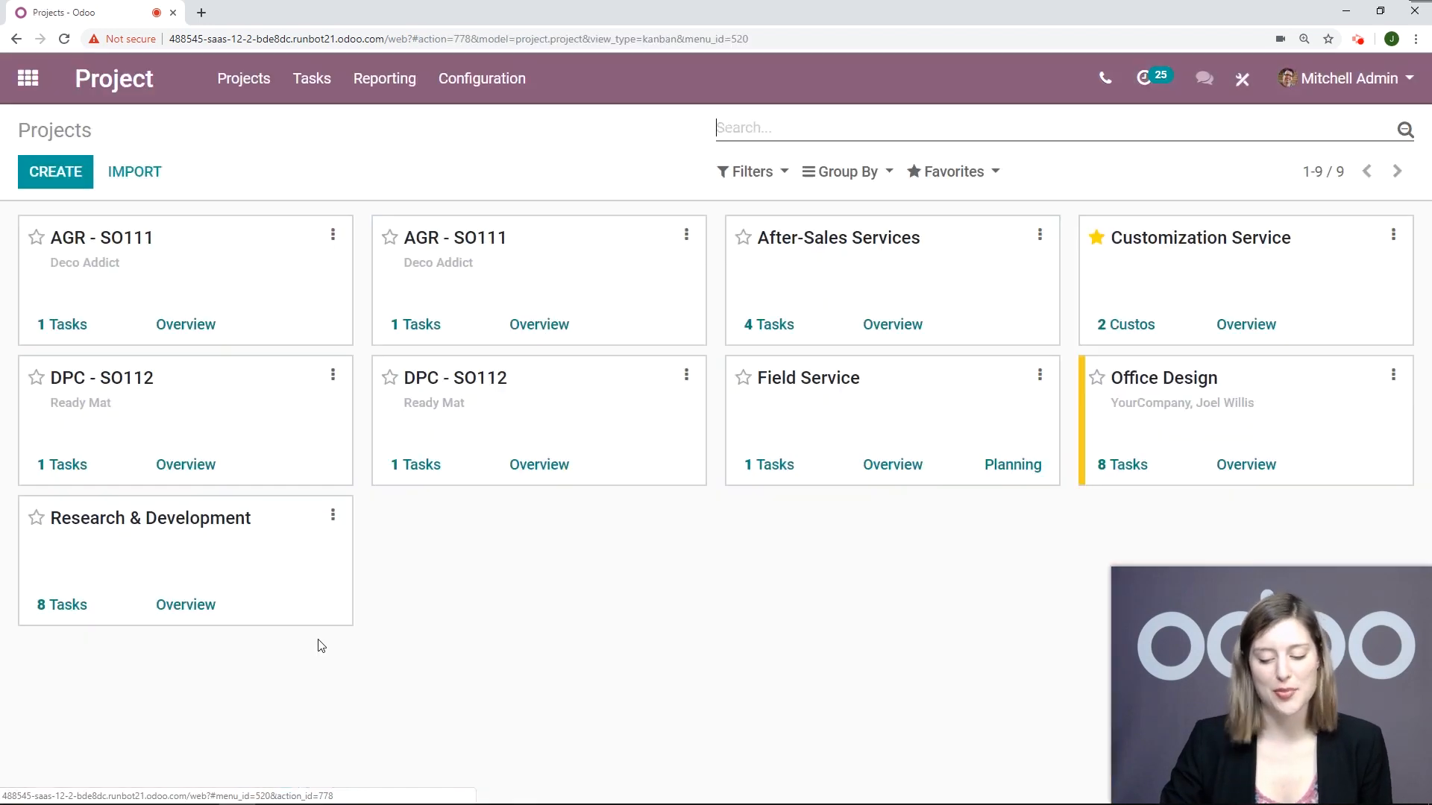
pyautogui.click(507, 100)
pyautogui.click(481, 125)
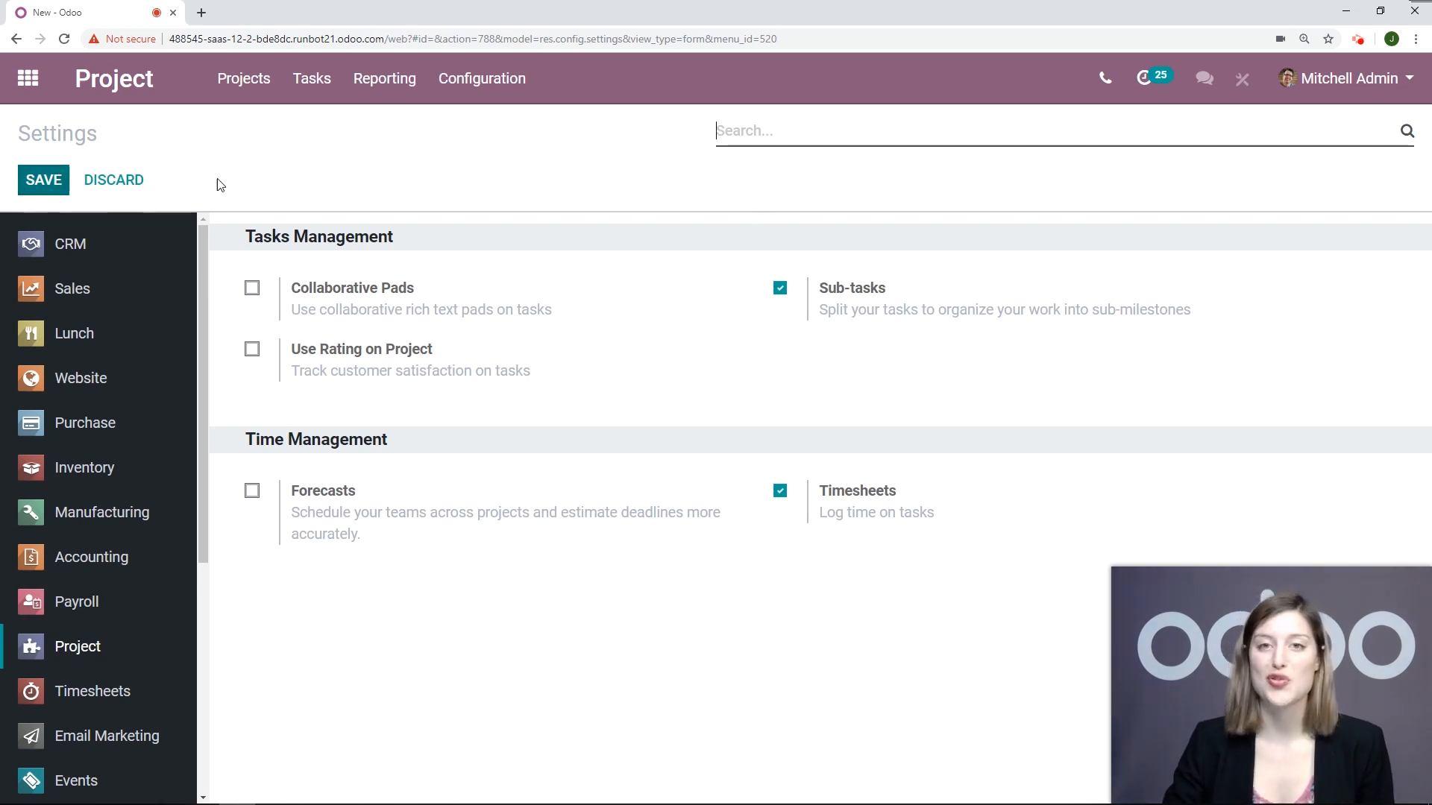
# Step: Return to the projects overview and open the Custom Desk task in the Customization Service project
pyautogui.click(158, 109)
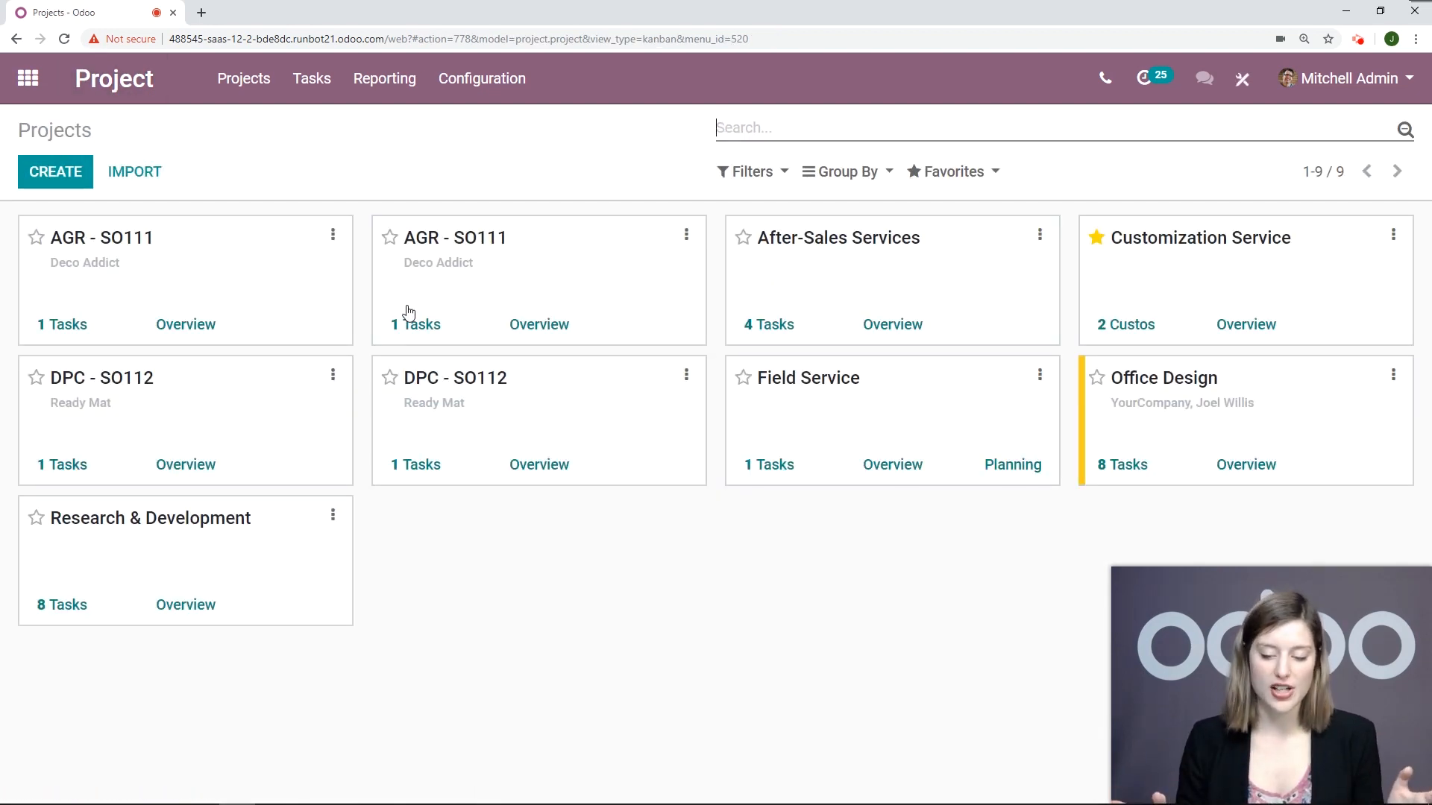
pyautogui.click(1199, 293)
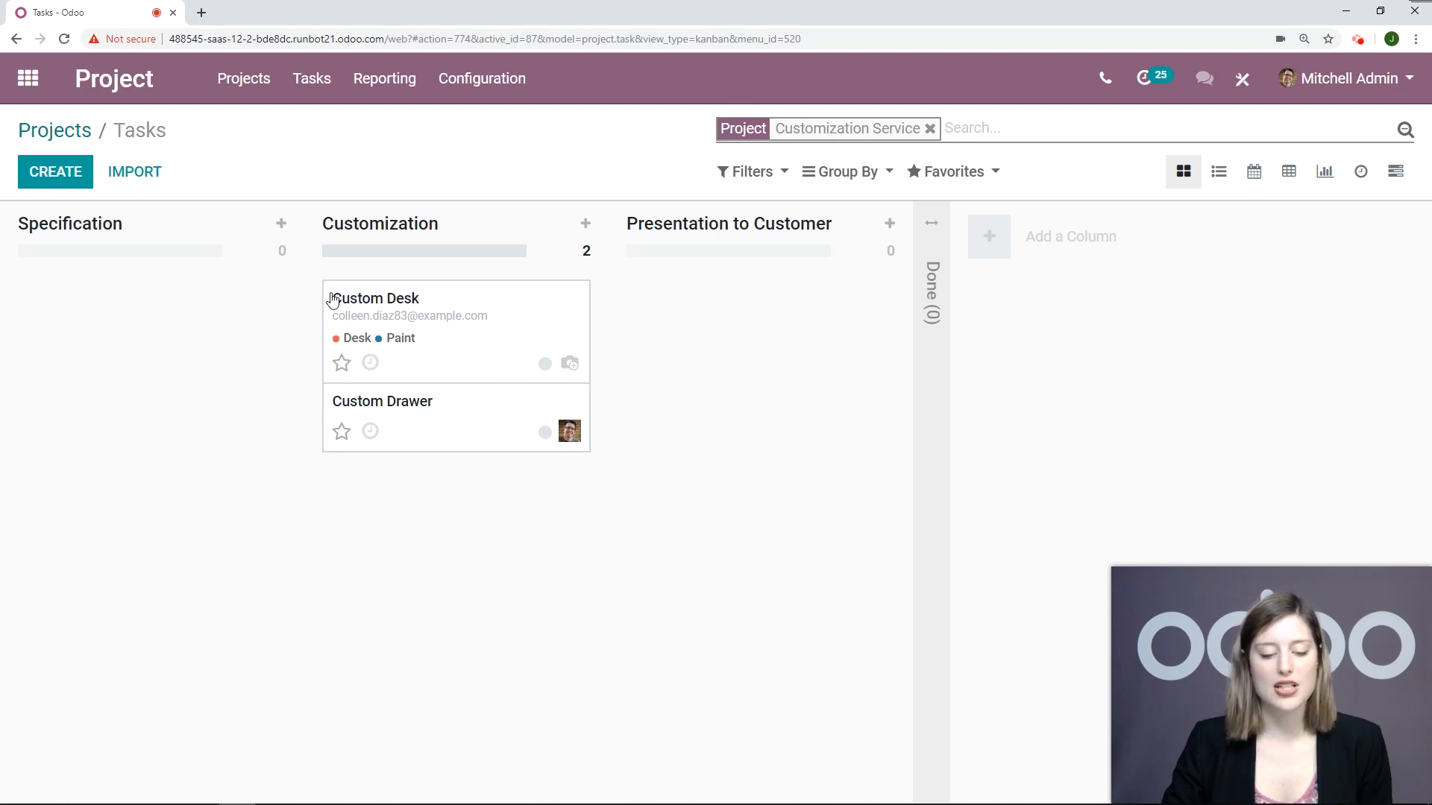
pyautogui.click(480, 365)
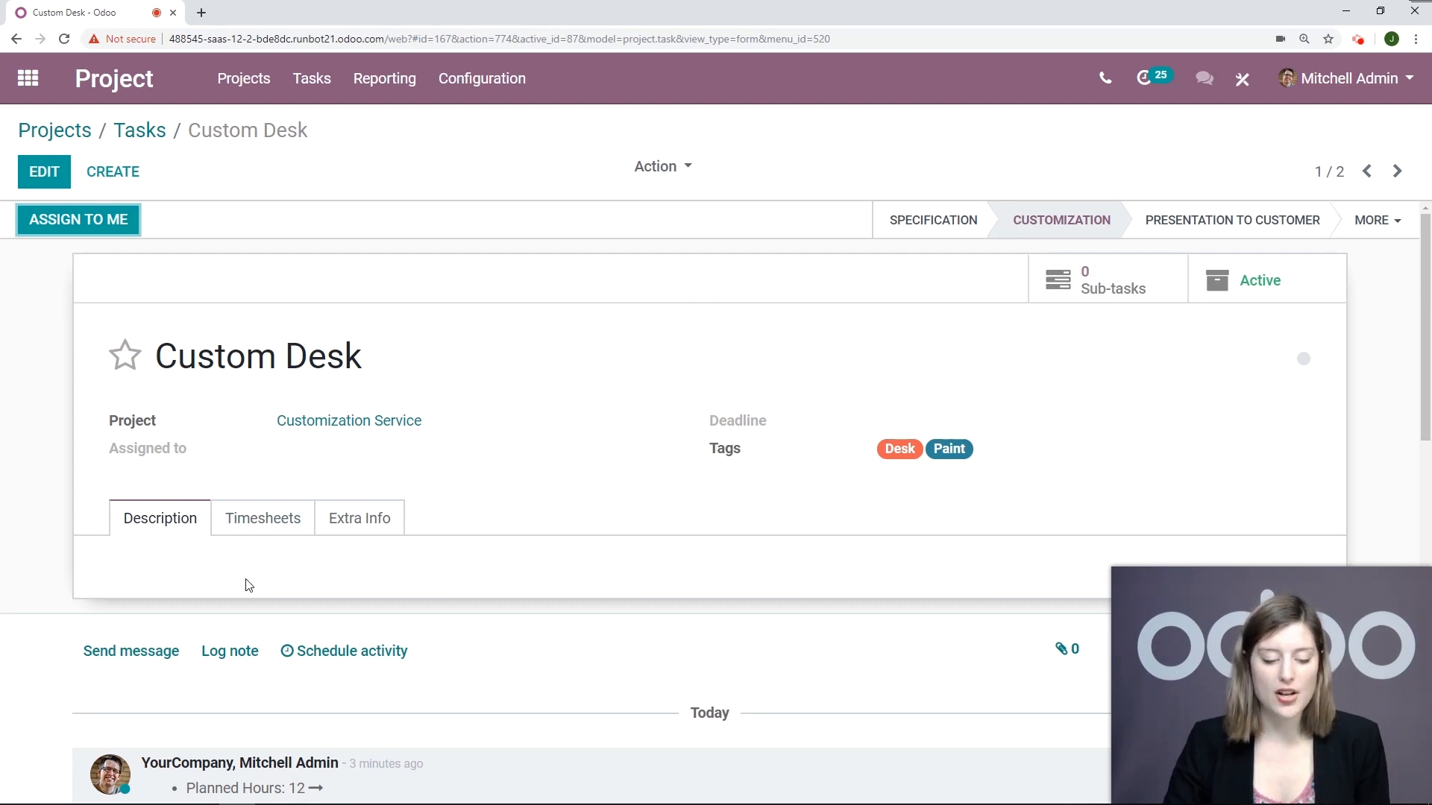
# Step: Edit the Custom Desk task and set its planned hours to 12 in the timesheets section
pyautogui.click(262, 521)
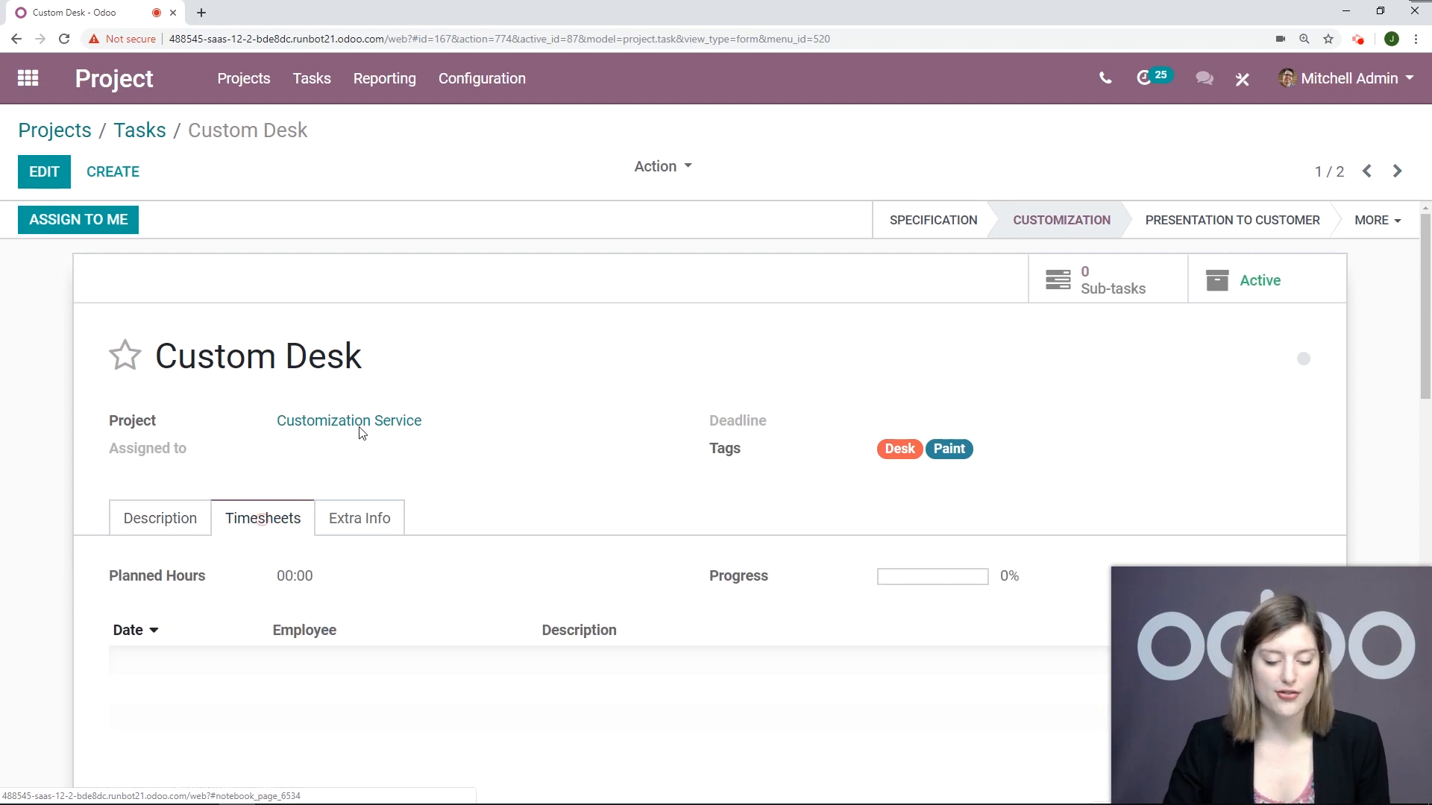
pyautogui.scroll(-2, 495, 336)
pyautogui.click(42, 171)
pyautogui.scroll(-2, 826, 279)
pyautogui.scroll(1, 447, 291)
pyautogui.click(184, 387)
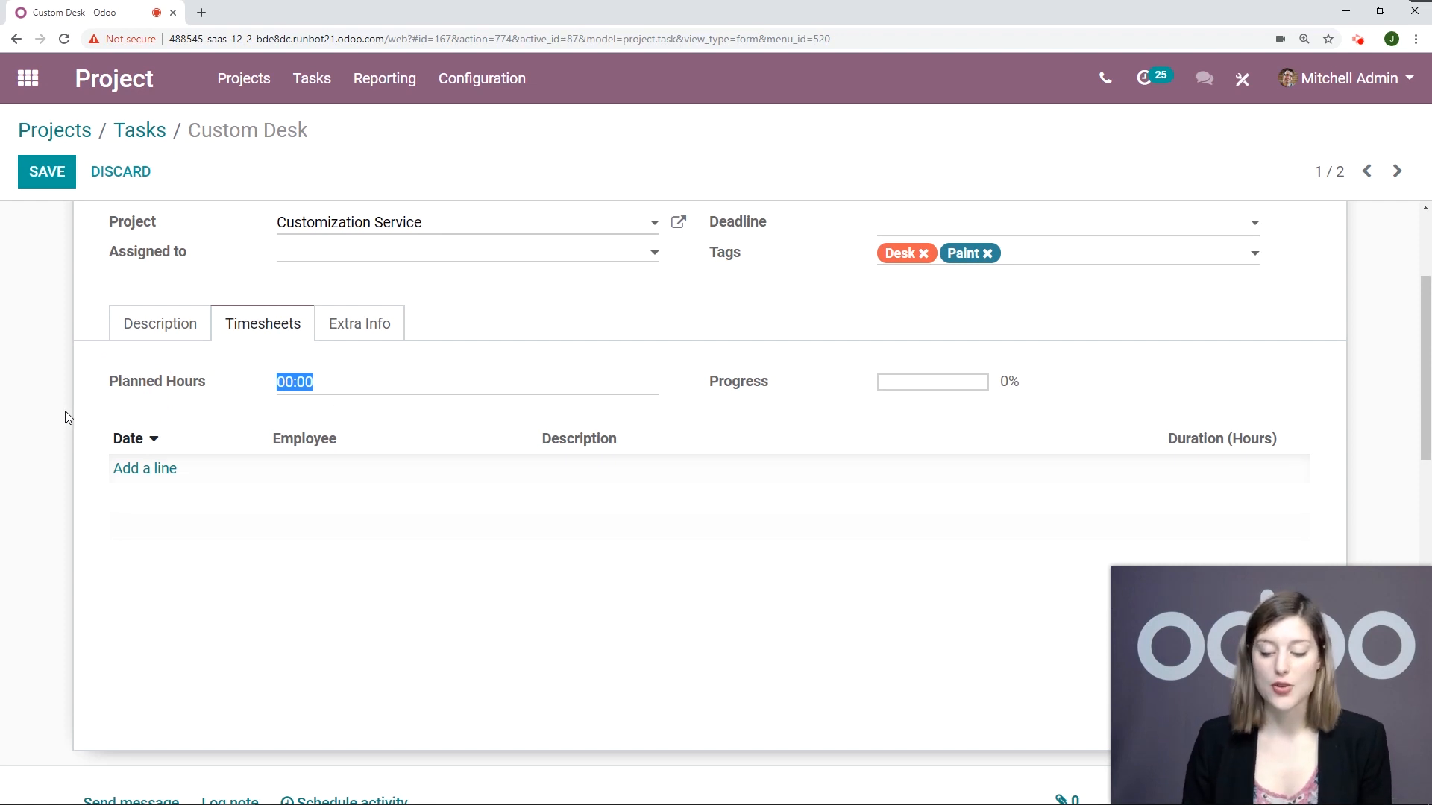
pyautogui.write('12')
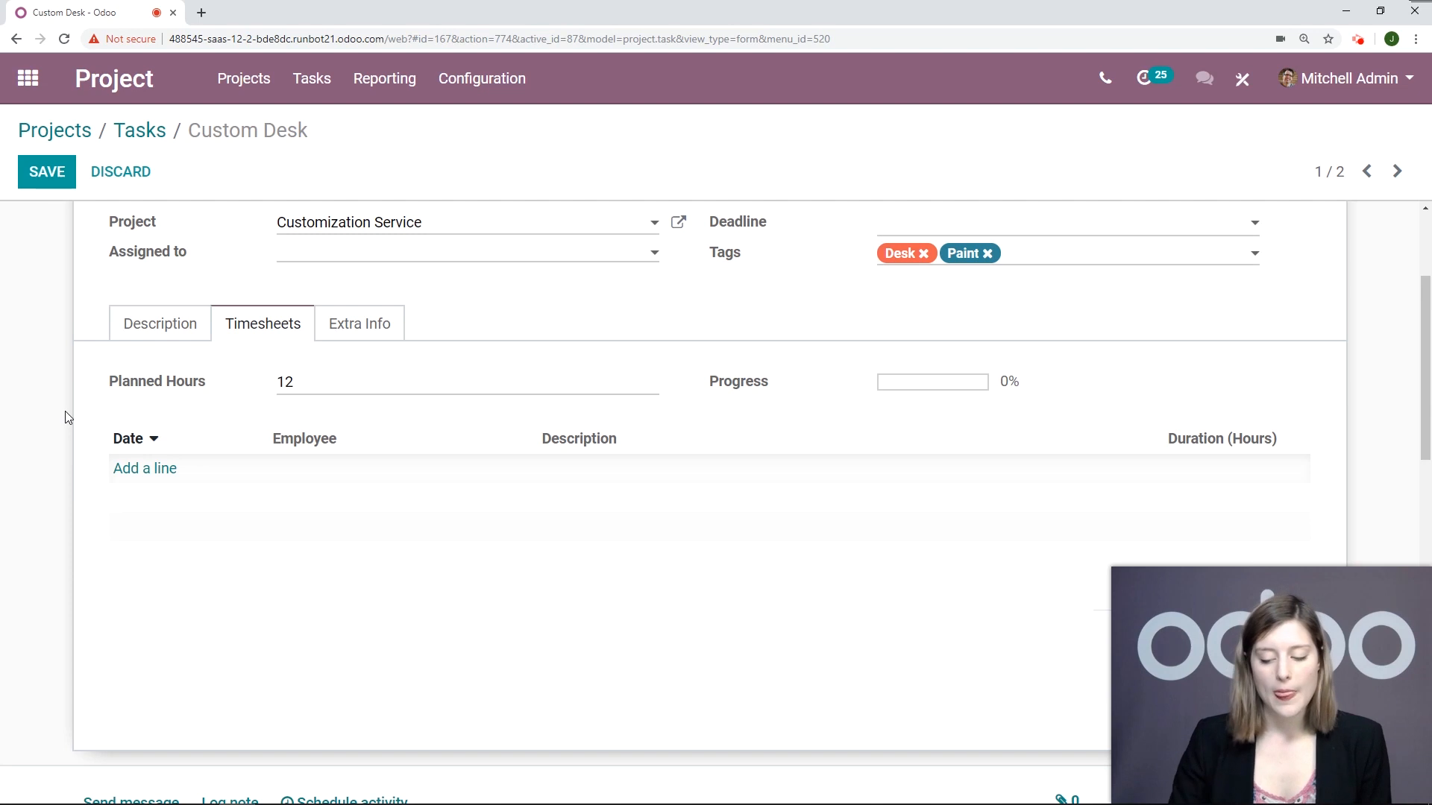
pyautogui.click(522, 371)
# Step: Add a timesheet line described as "Sanding" with a duration of 3 hours and save the Custom Desk task
pyautogui.scroll(-1, 821, 361)
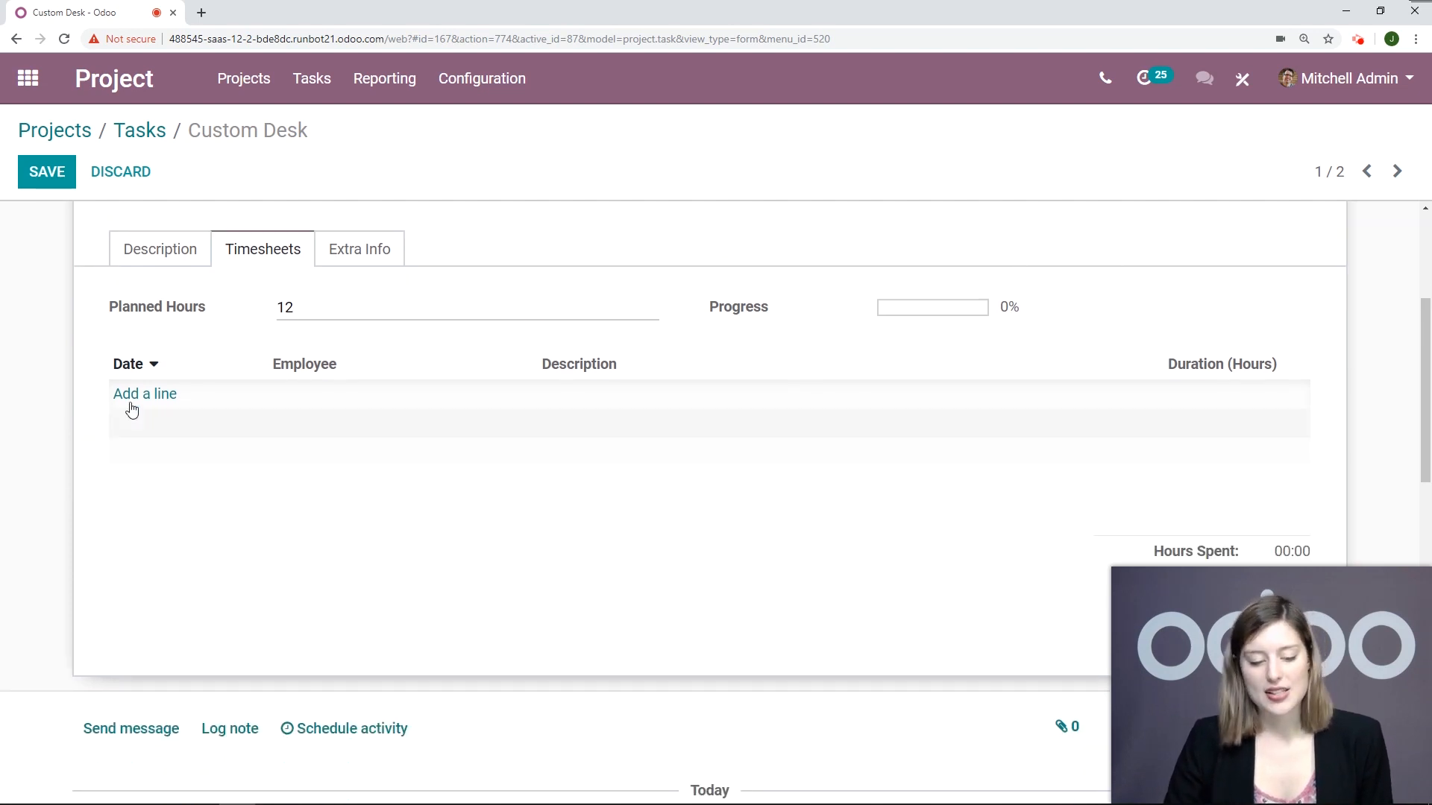
pyautogui.scroll(-2, 895, 369)
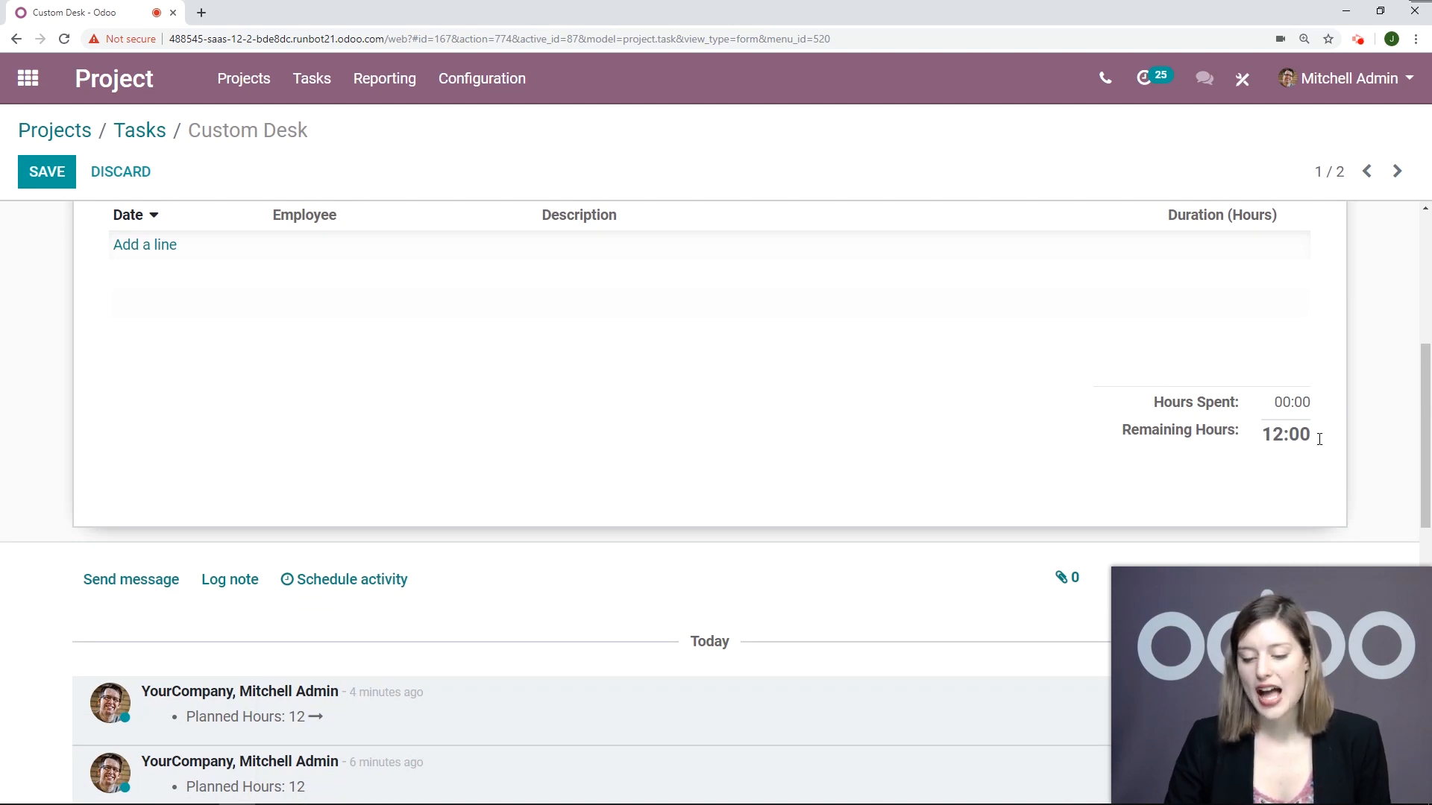
pyautogui.click(138, 246)
pyautogui.click(744, 235)
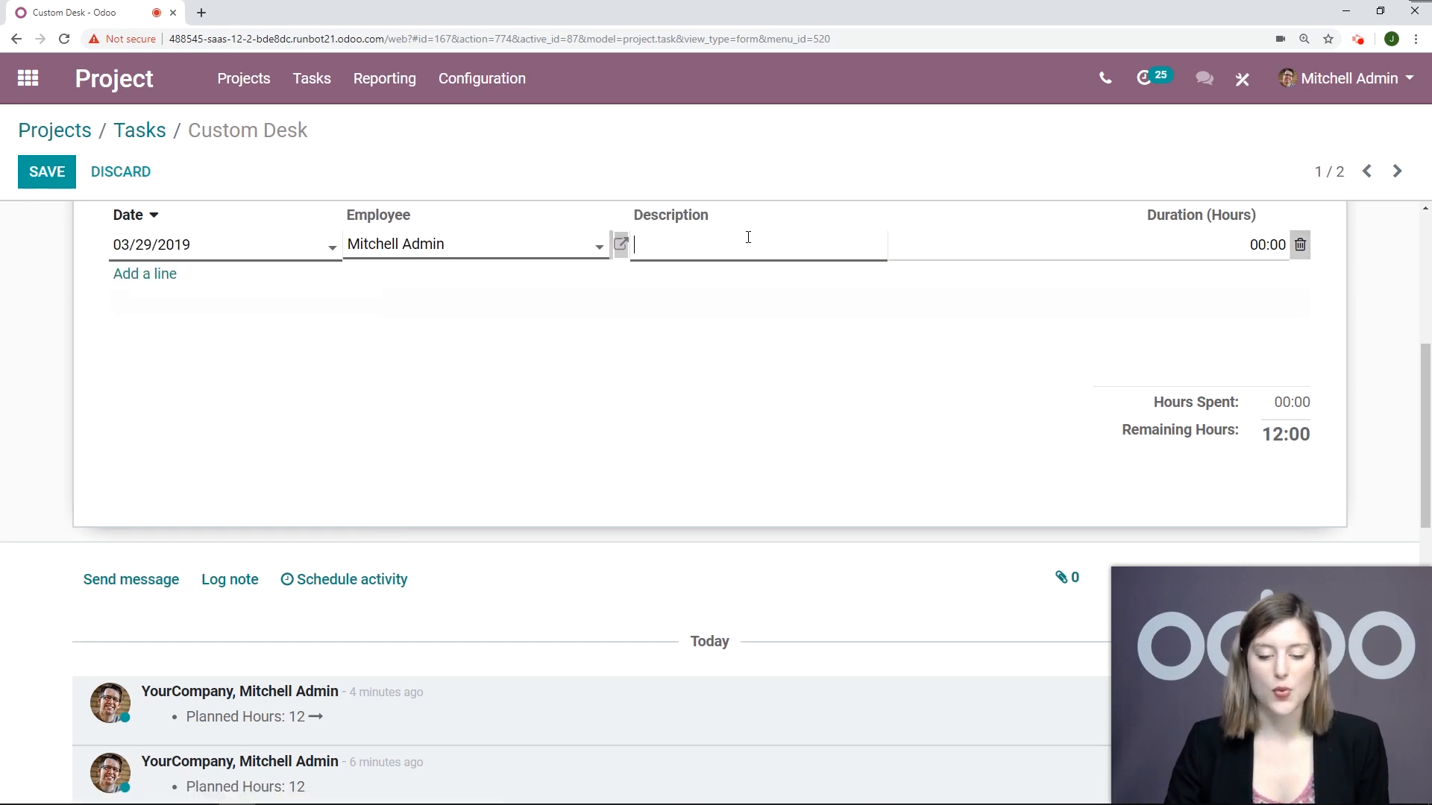
pyautogui.write('Sanding')
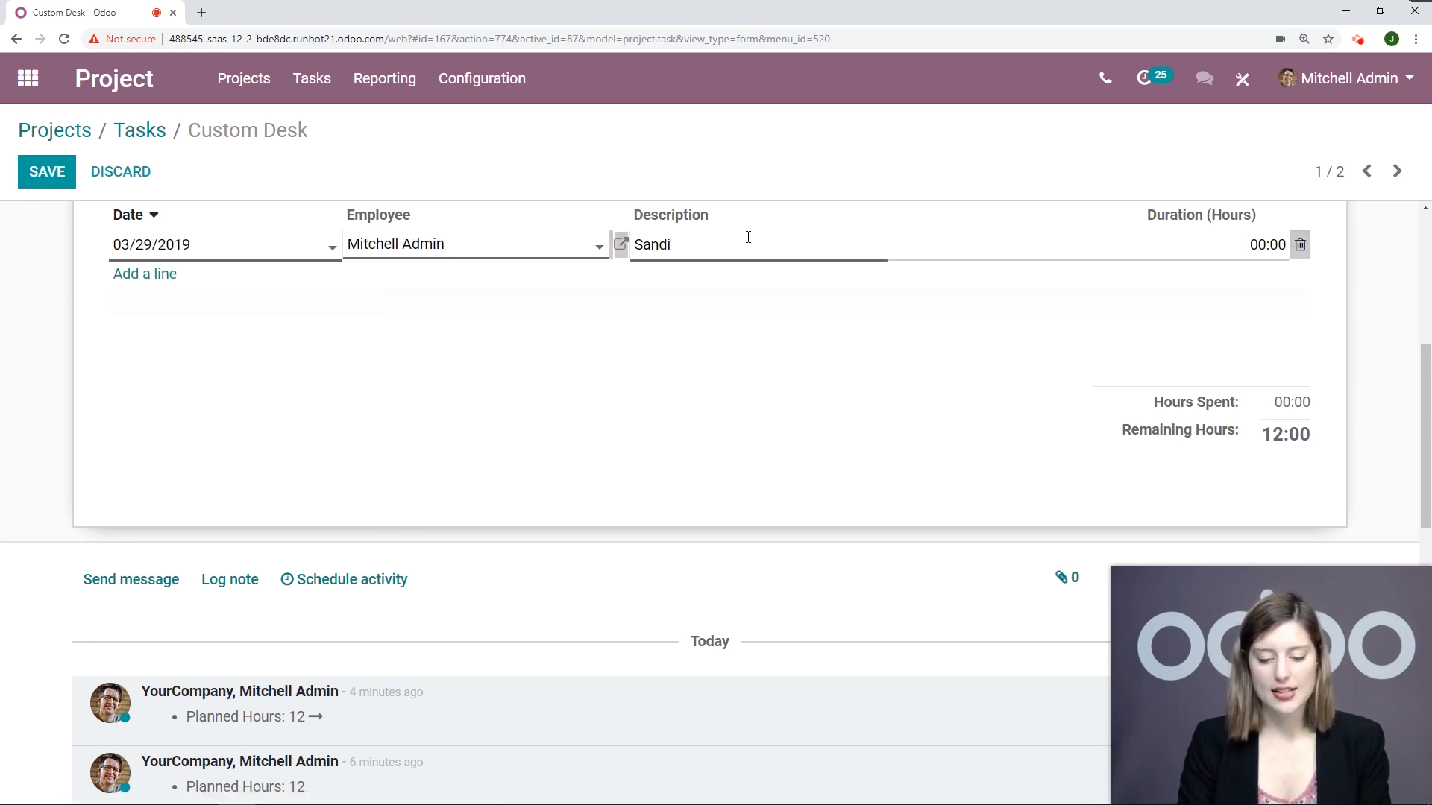
pyautogui.click(1201, 246)
pyautogui.write('3')
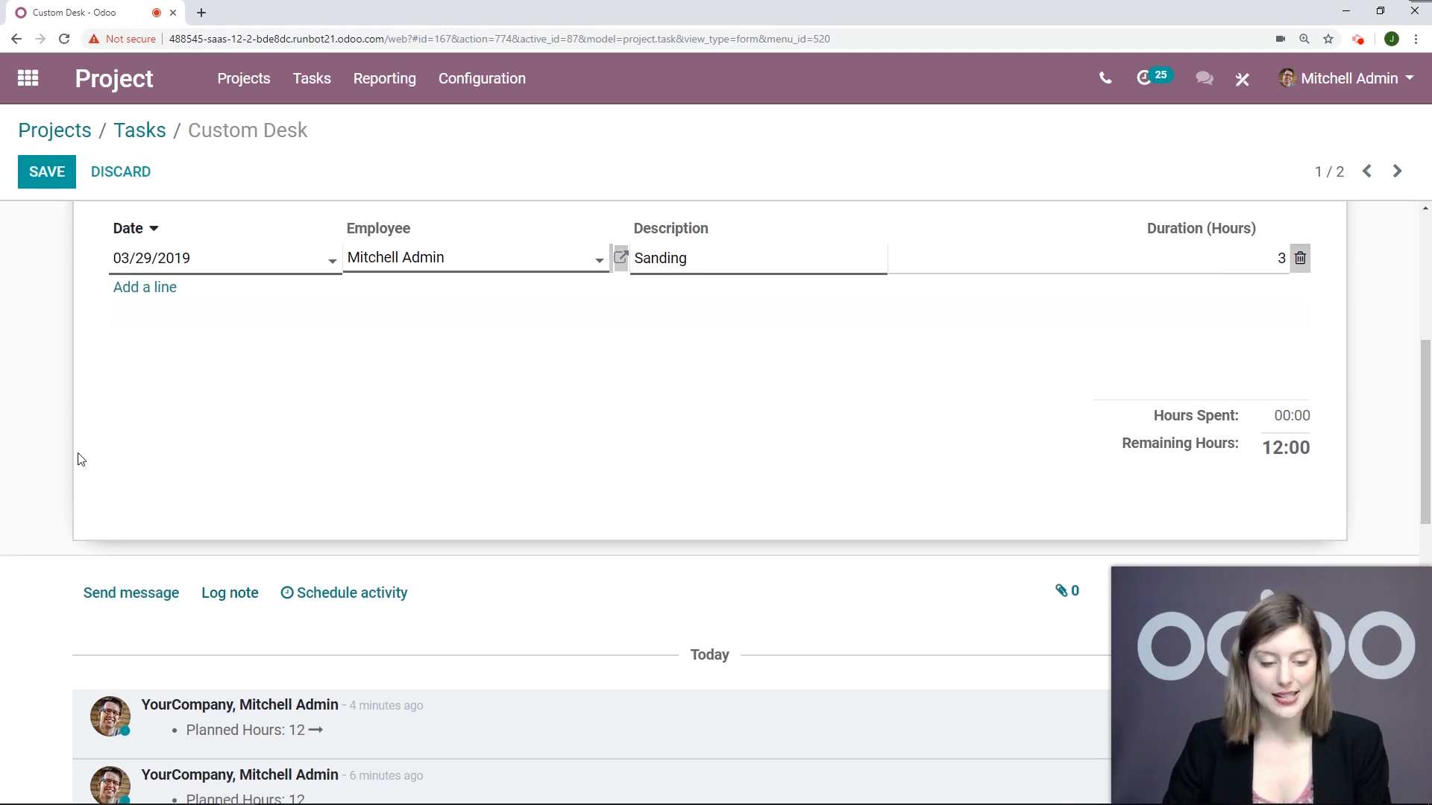
pyautogui.scroll(1, 74, 447)
pyautogui.click(47, 172)
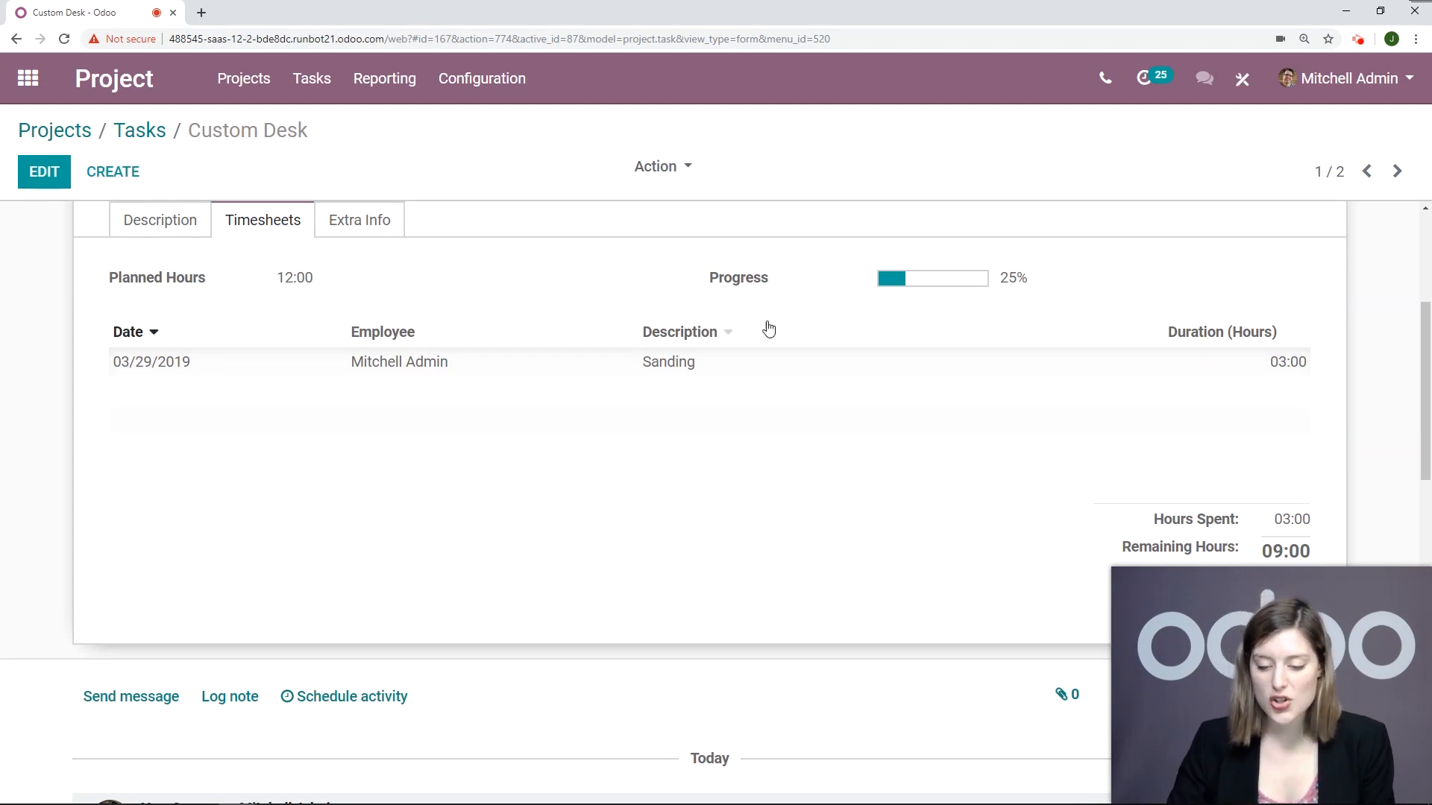
# Step: Create a sub-task of Custom Desk titled "Custom Desk: Varnish" and assign it to a different employee by first name
pyautogui.scroll(-1, 1080, 254)
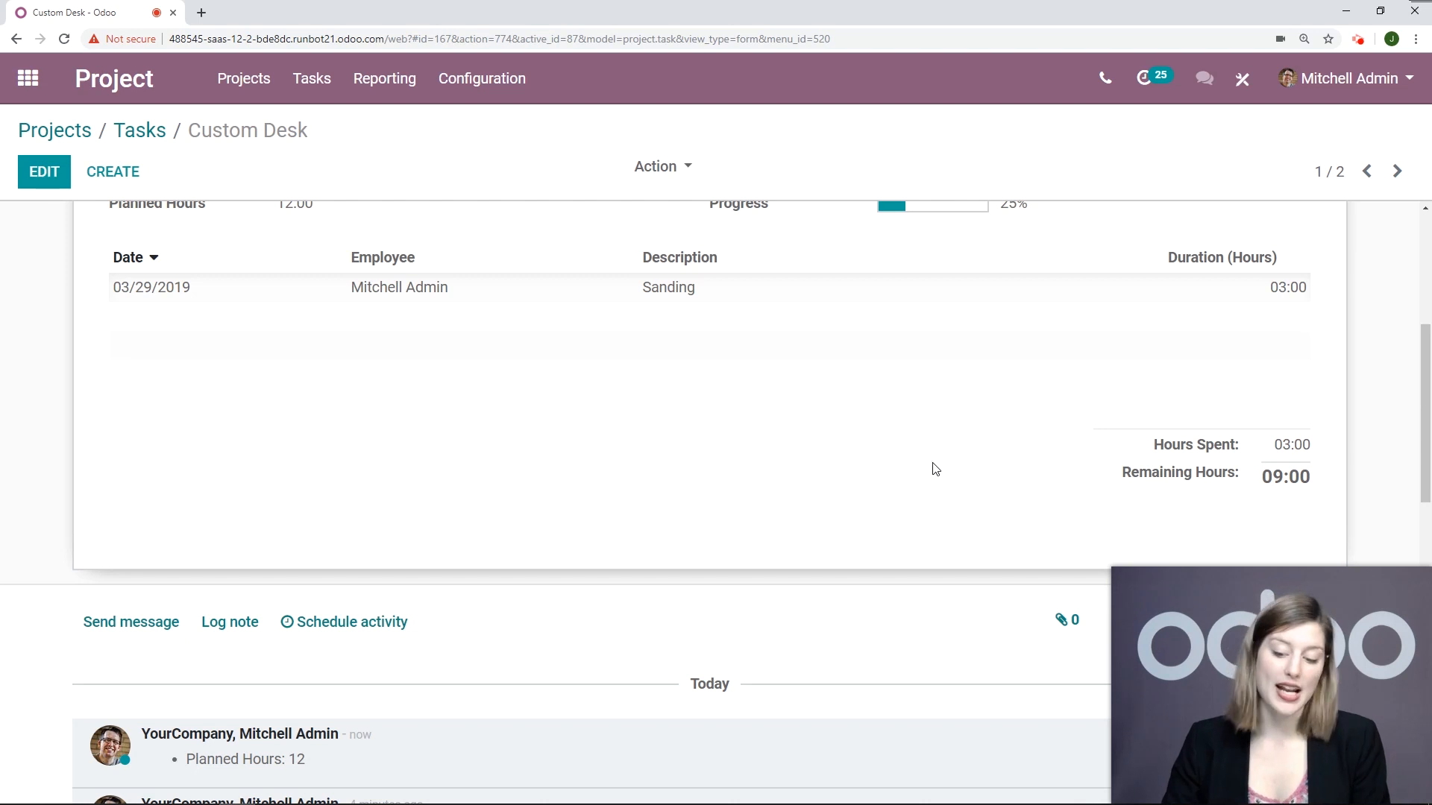
pyautogui.scroll(1, 935, 467)
pyautogui.scroll(5, 935, 467)
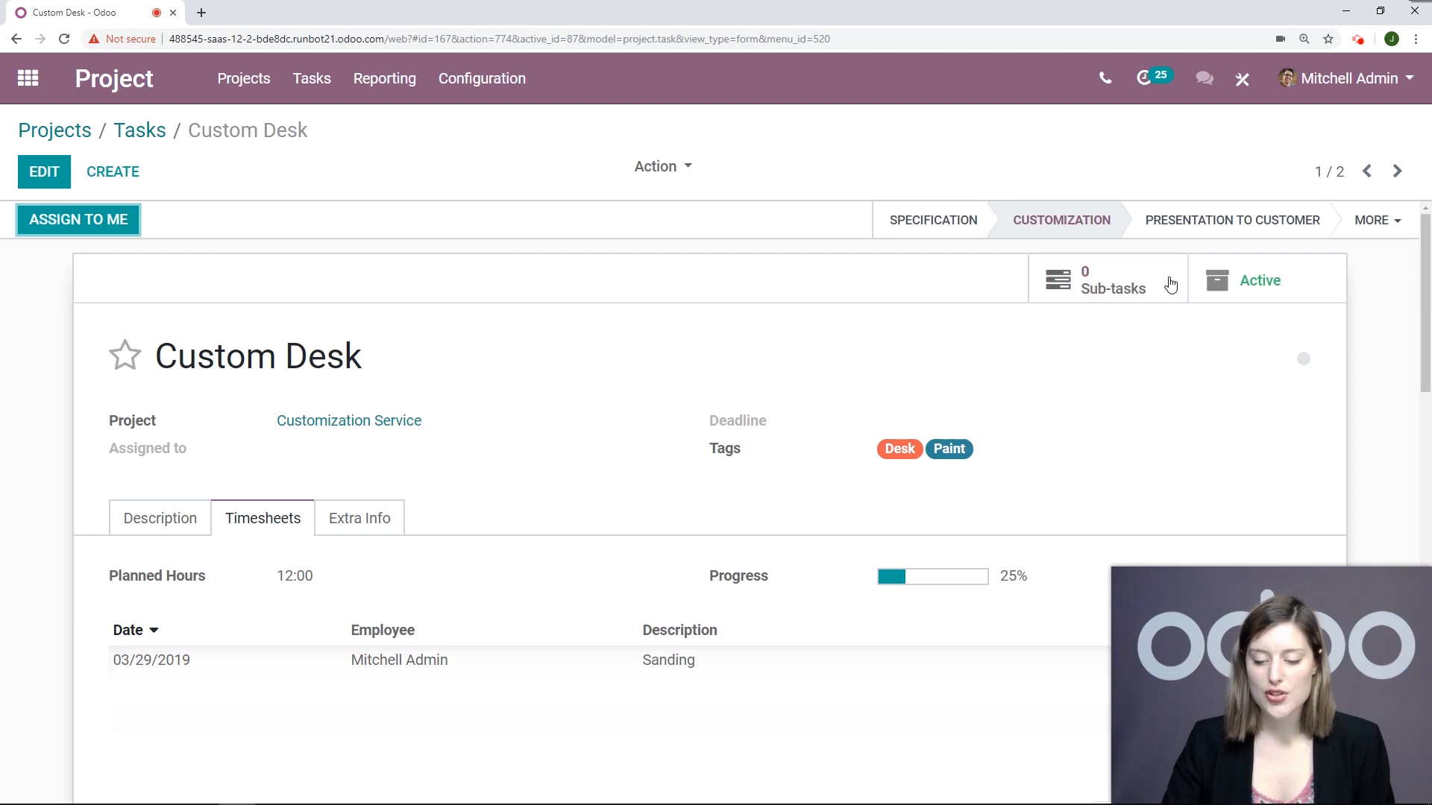
pyautogui.click(1105, 295)
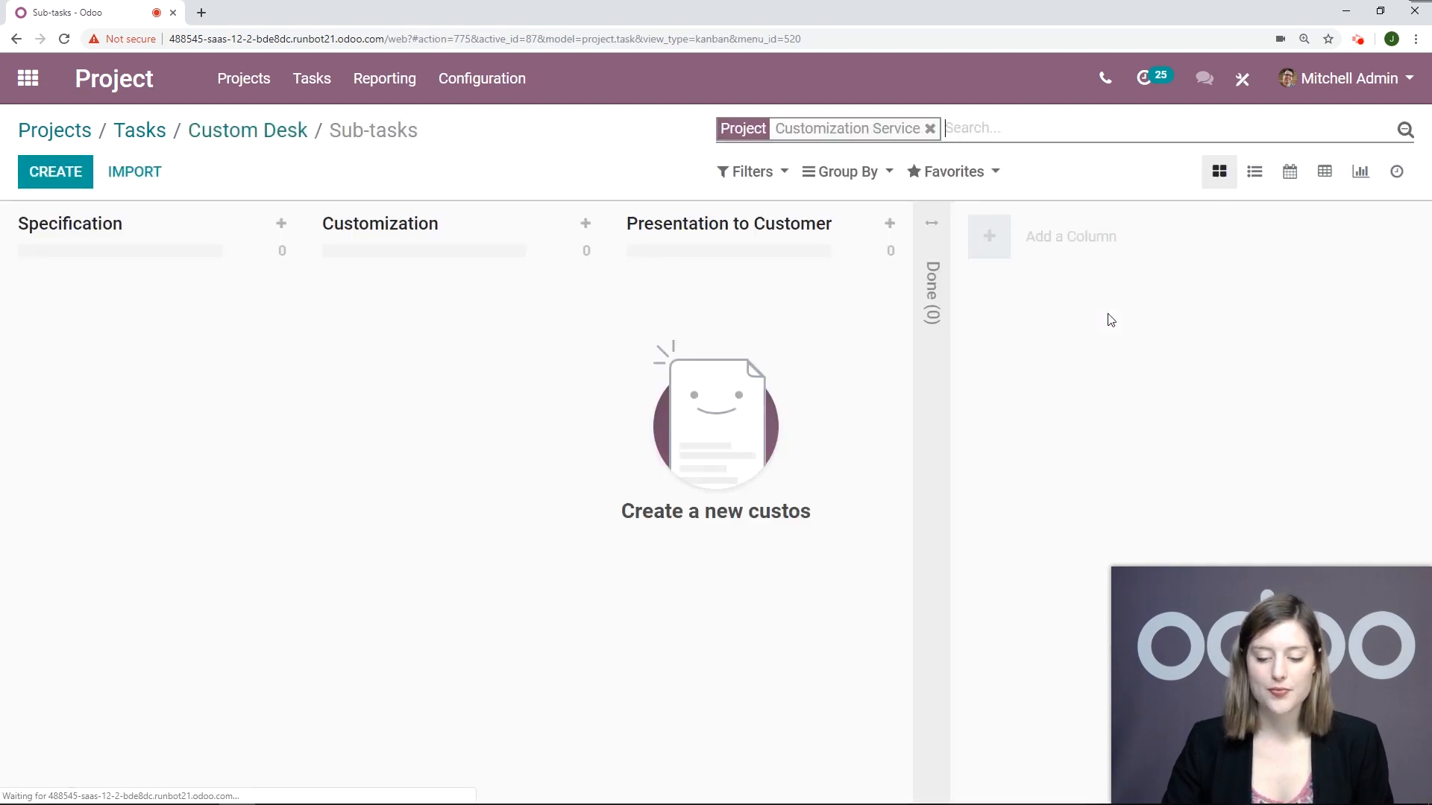
pyautogui.click(55, 172)
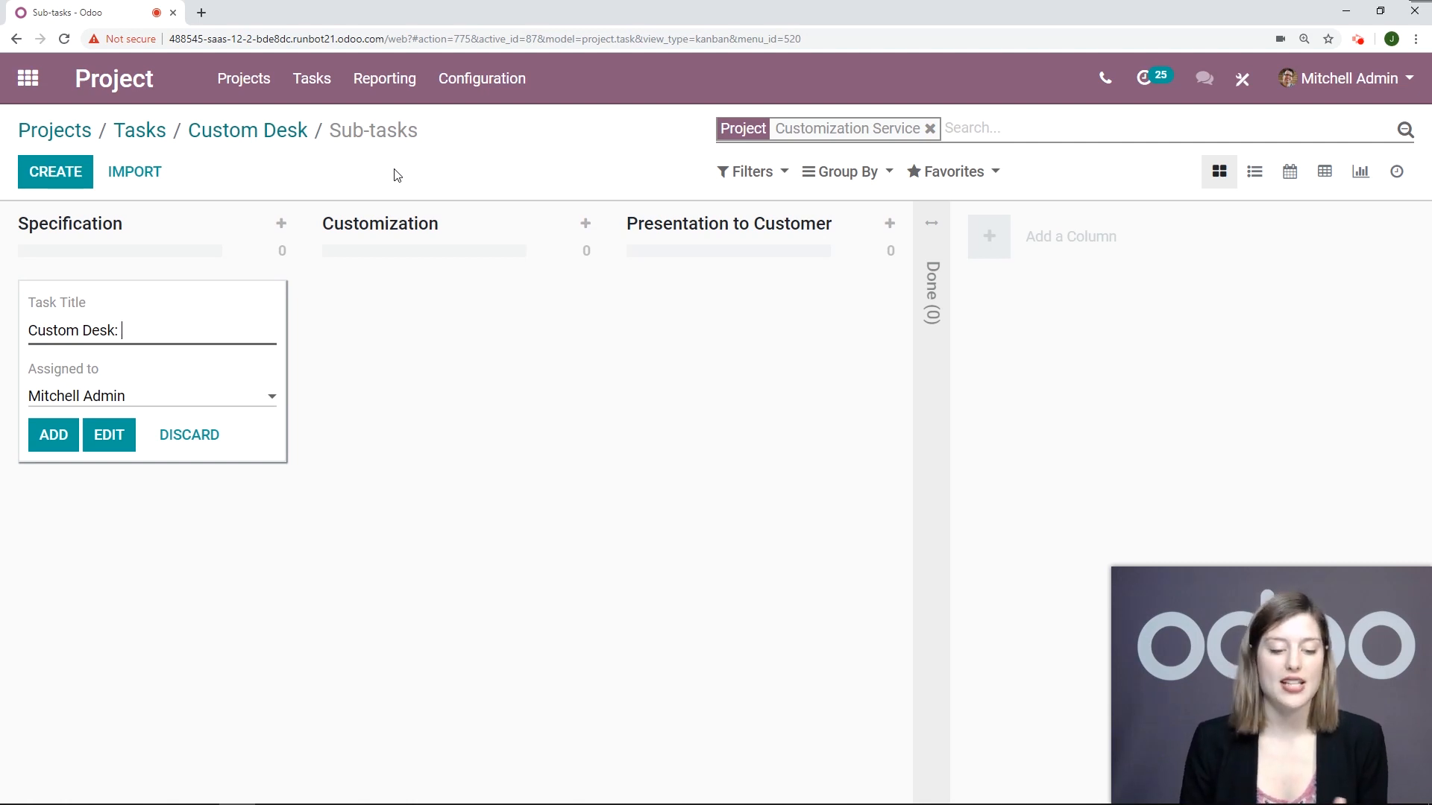
pyautogui.write('Varnish')
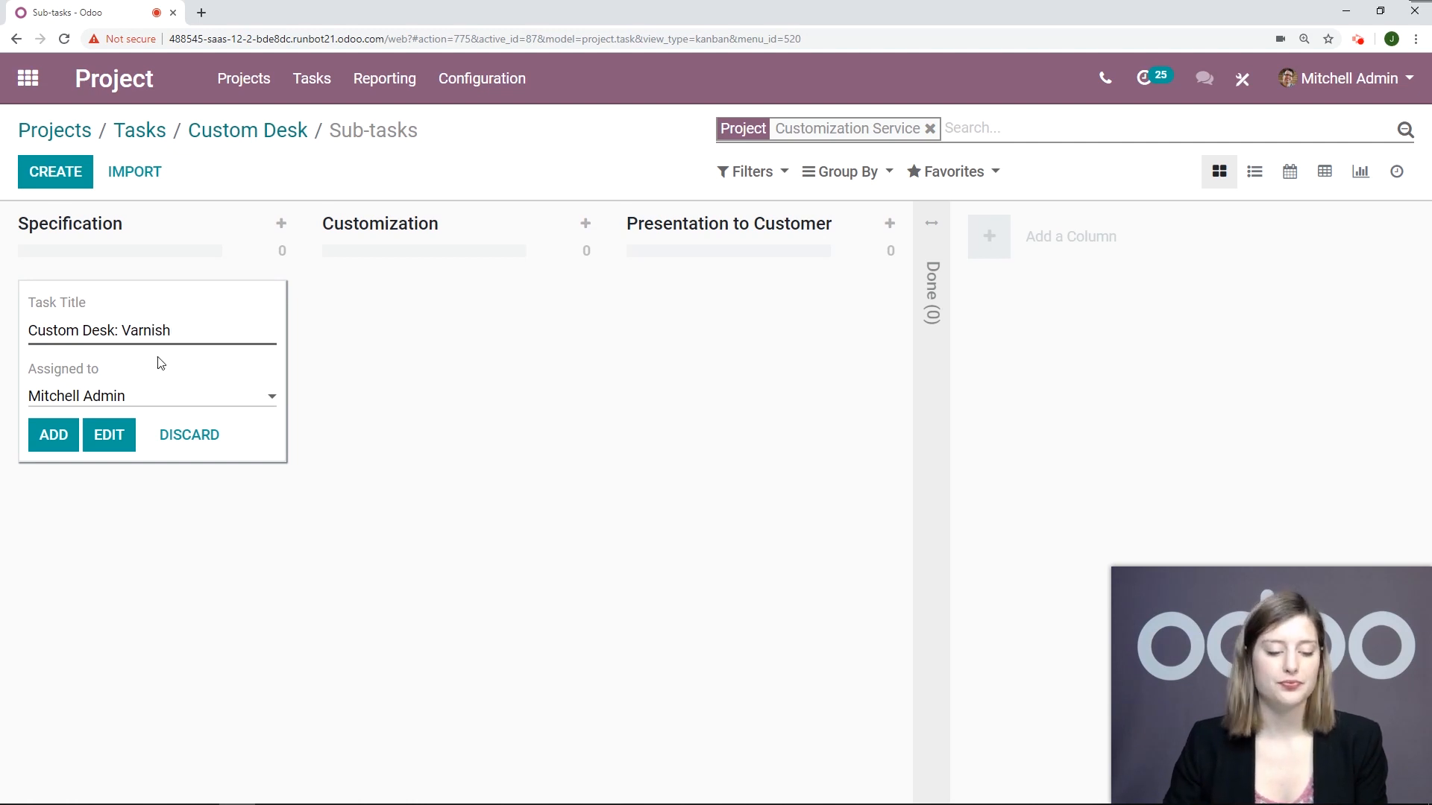
pyautogui.click(155, 396)
pyautogui.write('Jenny')
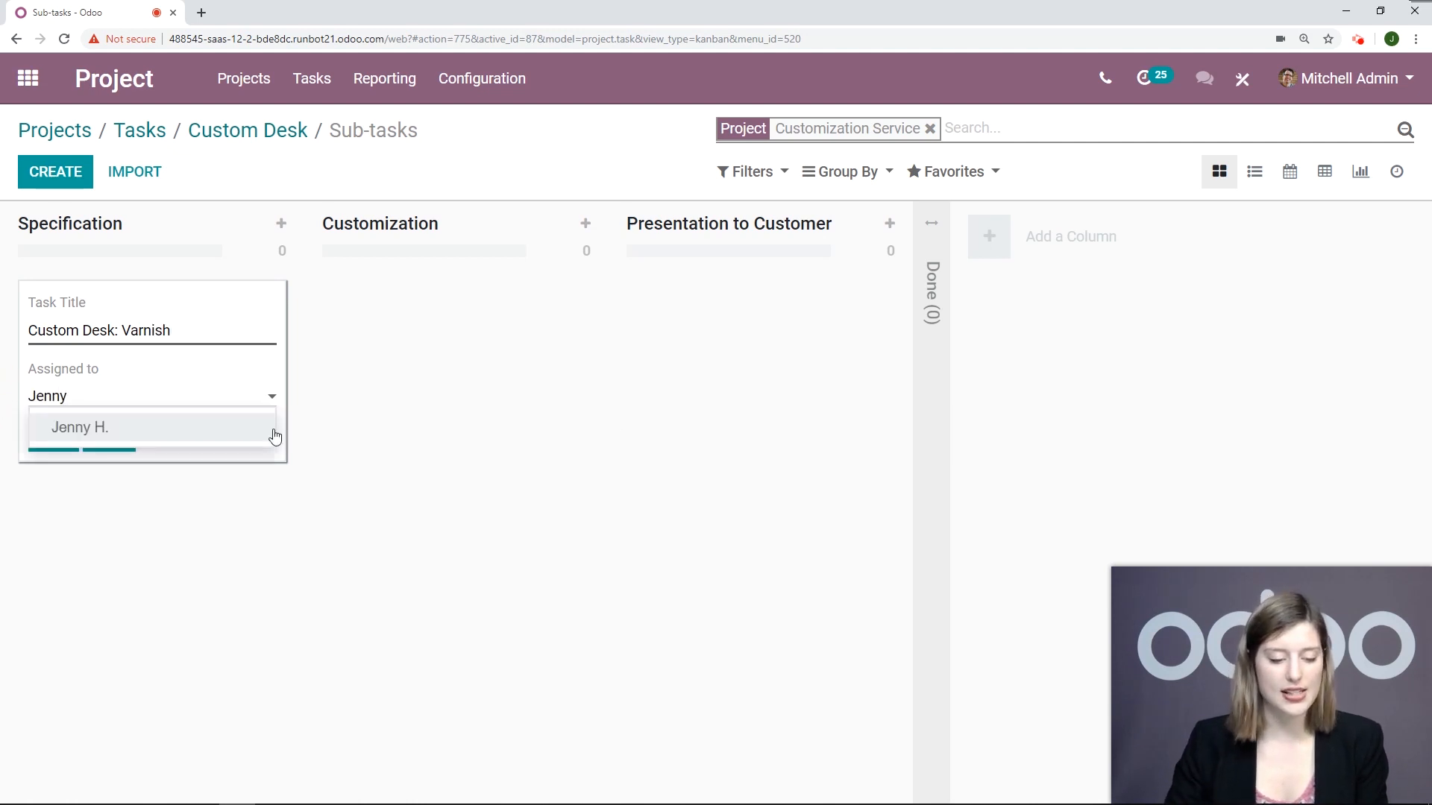
pyautogui.click(275, 437)
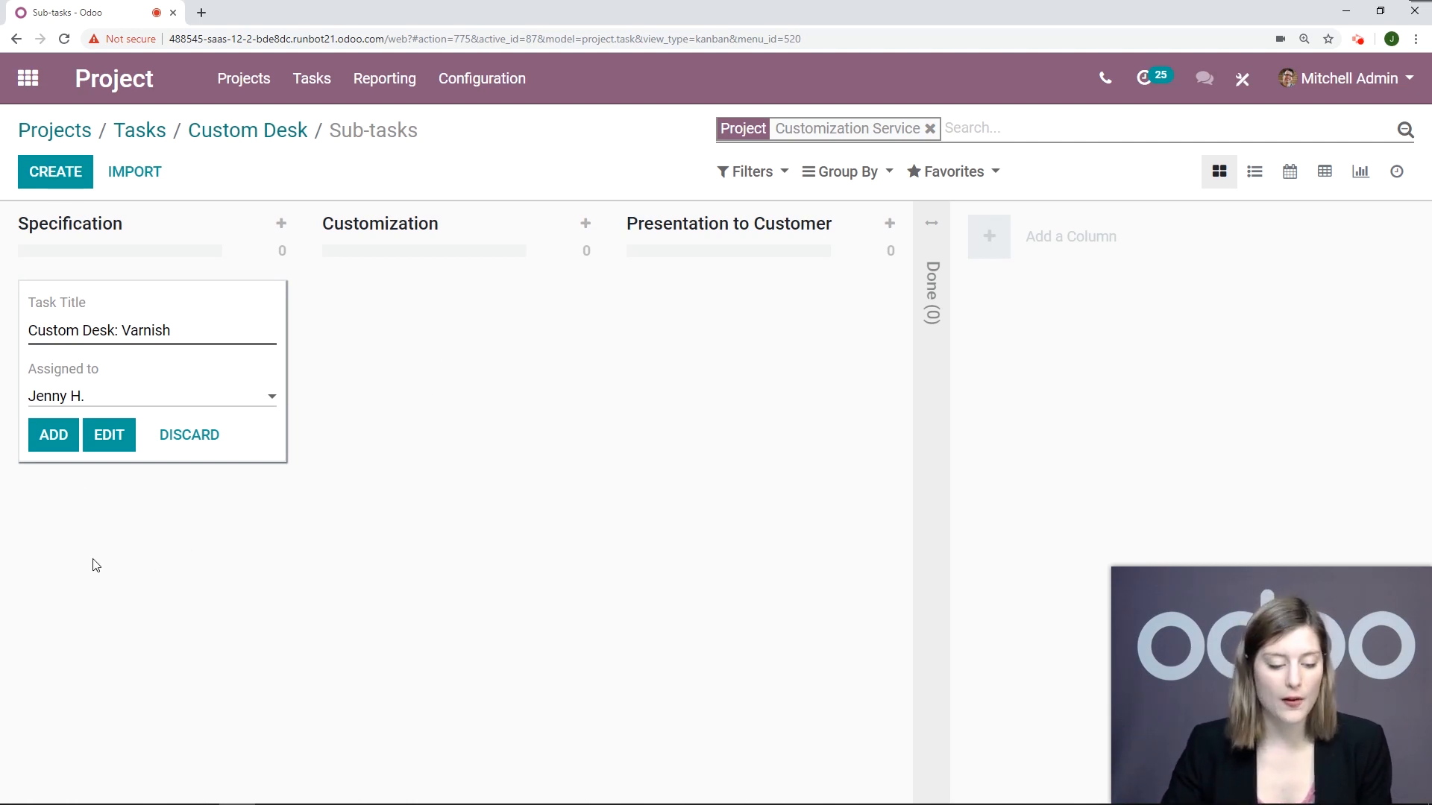
pyautogui.click(72, 443)
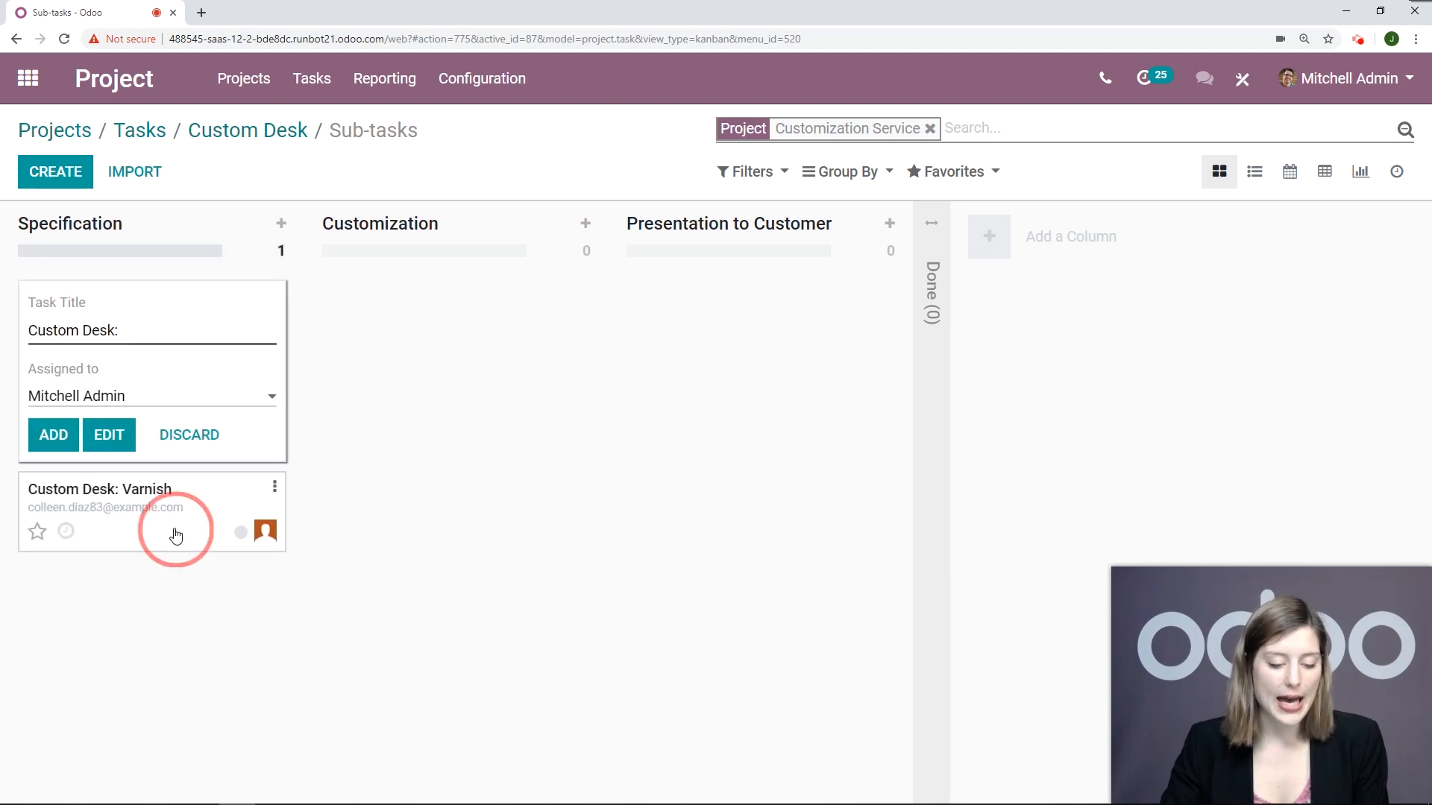
# Step: Open the Custom Desk: Varnish sub-task for editing and show its timesheets section
pyautogui.click(177, 532)
pyautogui.click(43, 173)
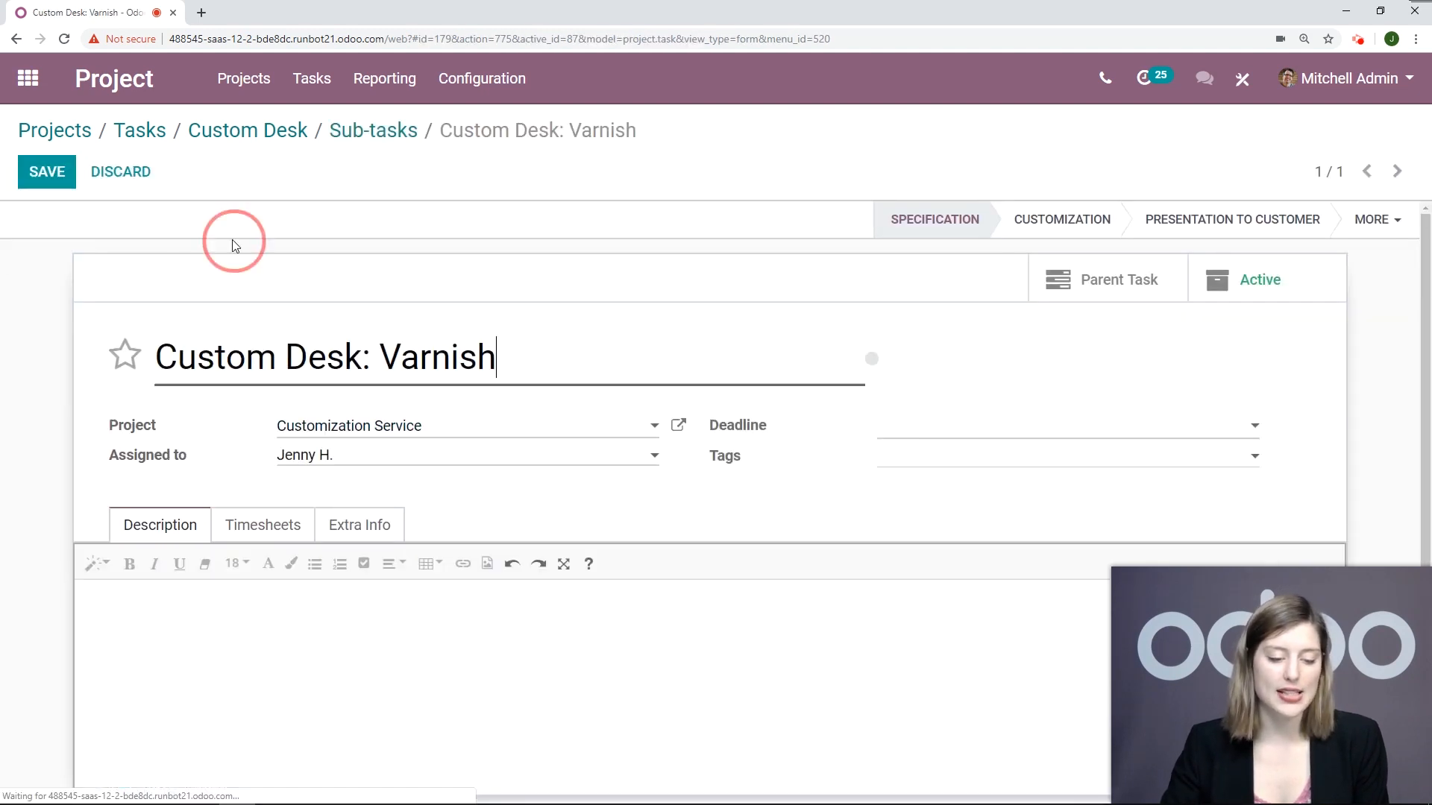
pyautogui.scroll(-1, 1003, 395)
pyautogui.scroll(1, 1014, 370)
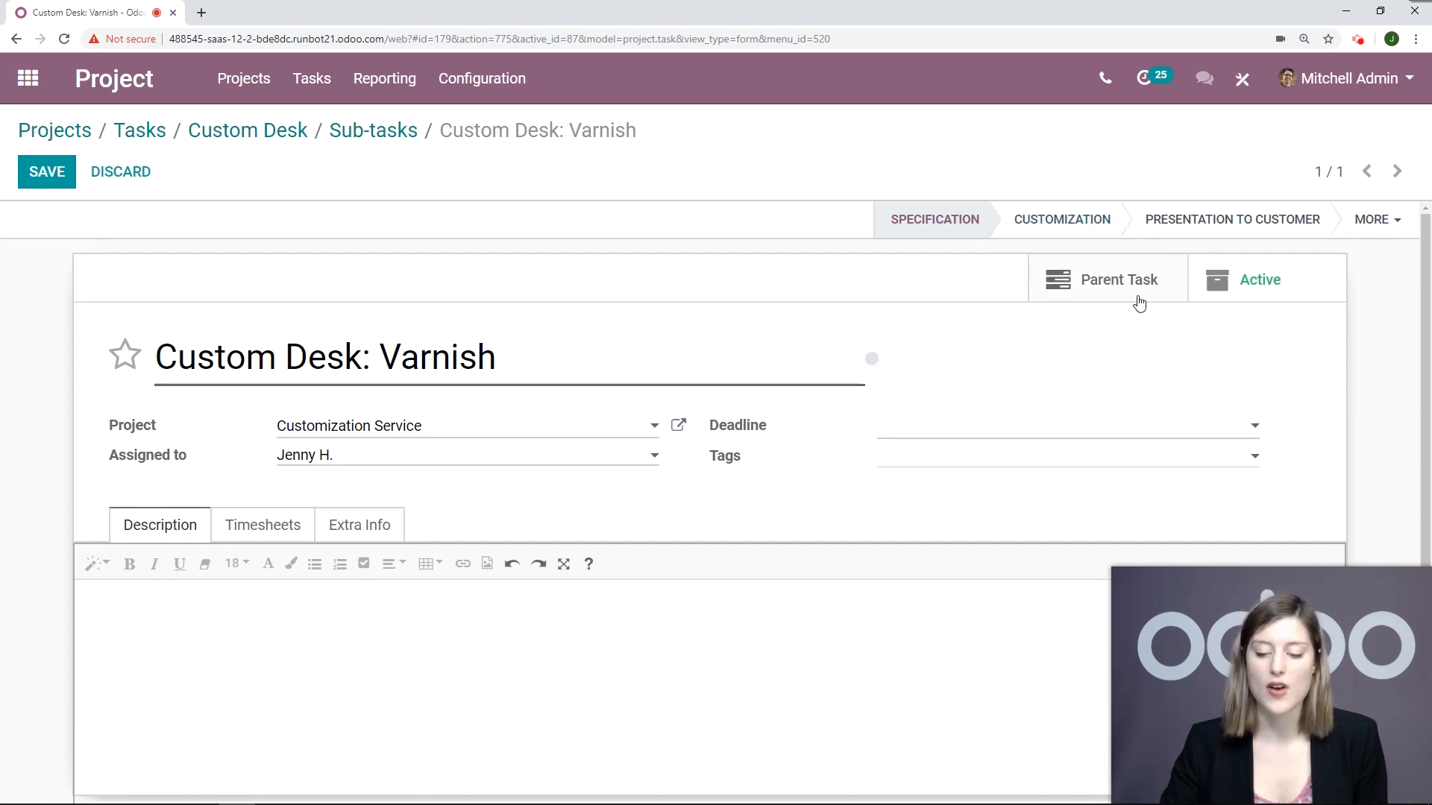
pyautogui.scroll(-1, 820, 433)
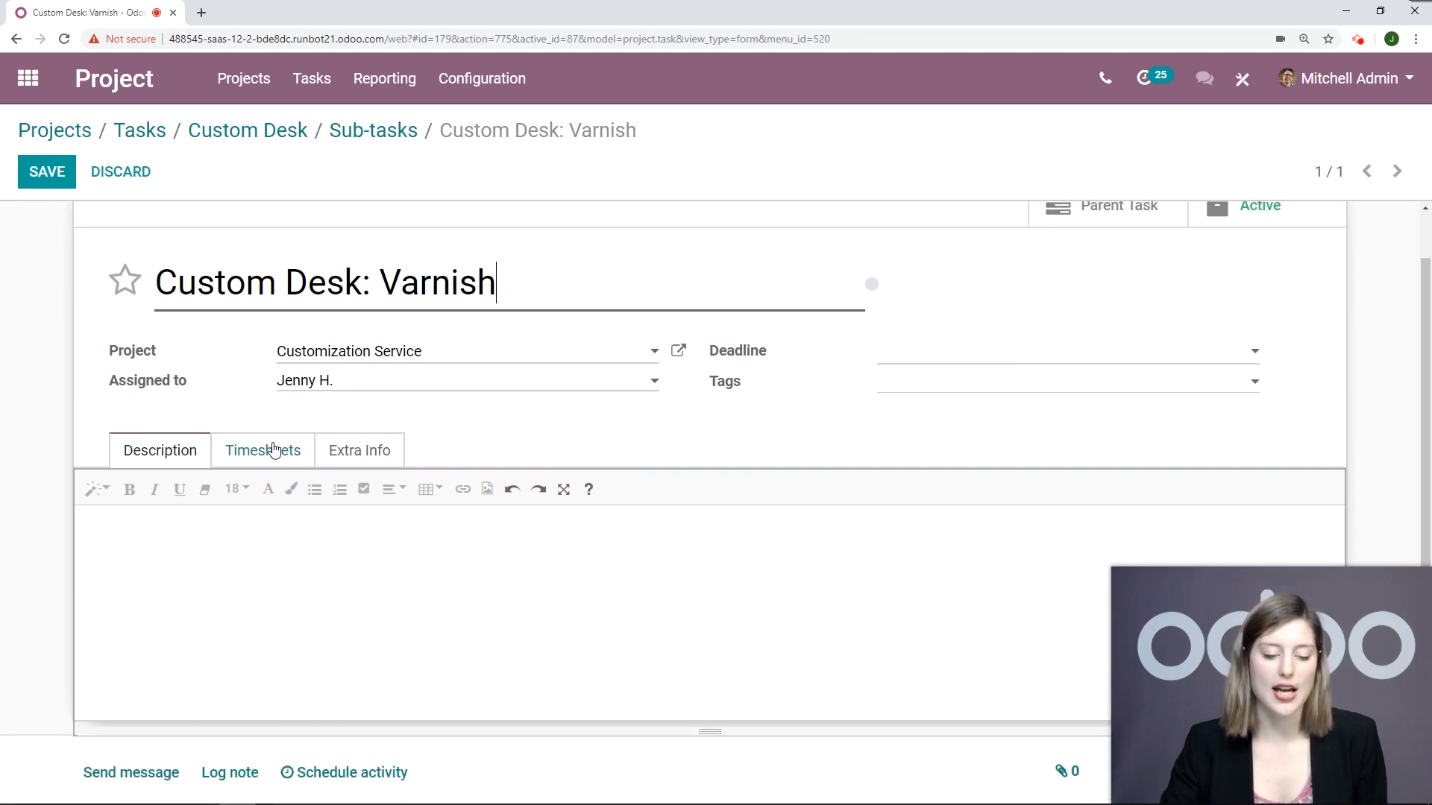
pyautogui.click(270, 451)
pyautogui.scroll(-2, 821, 399)
pyautogui.scroll(-1, 823, 400)
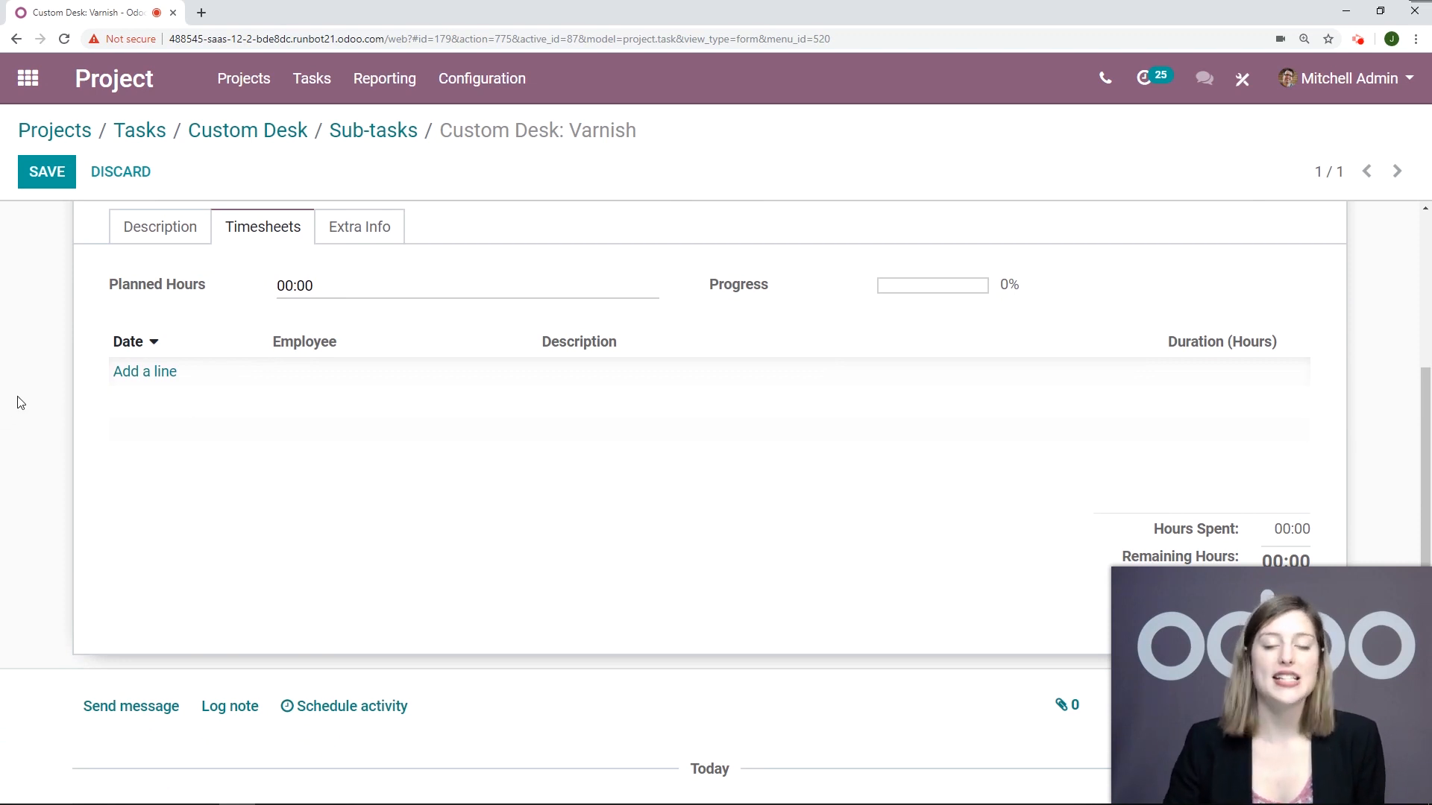
# Step: Add a timesheet line to the Varnish sub-task for the employee the sub-task is assigned to
pyautogui.click(142, 373)
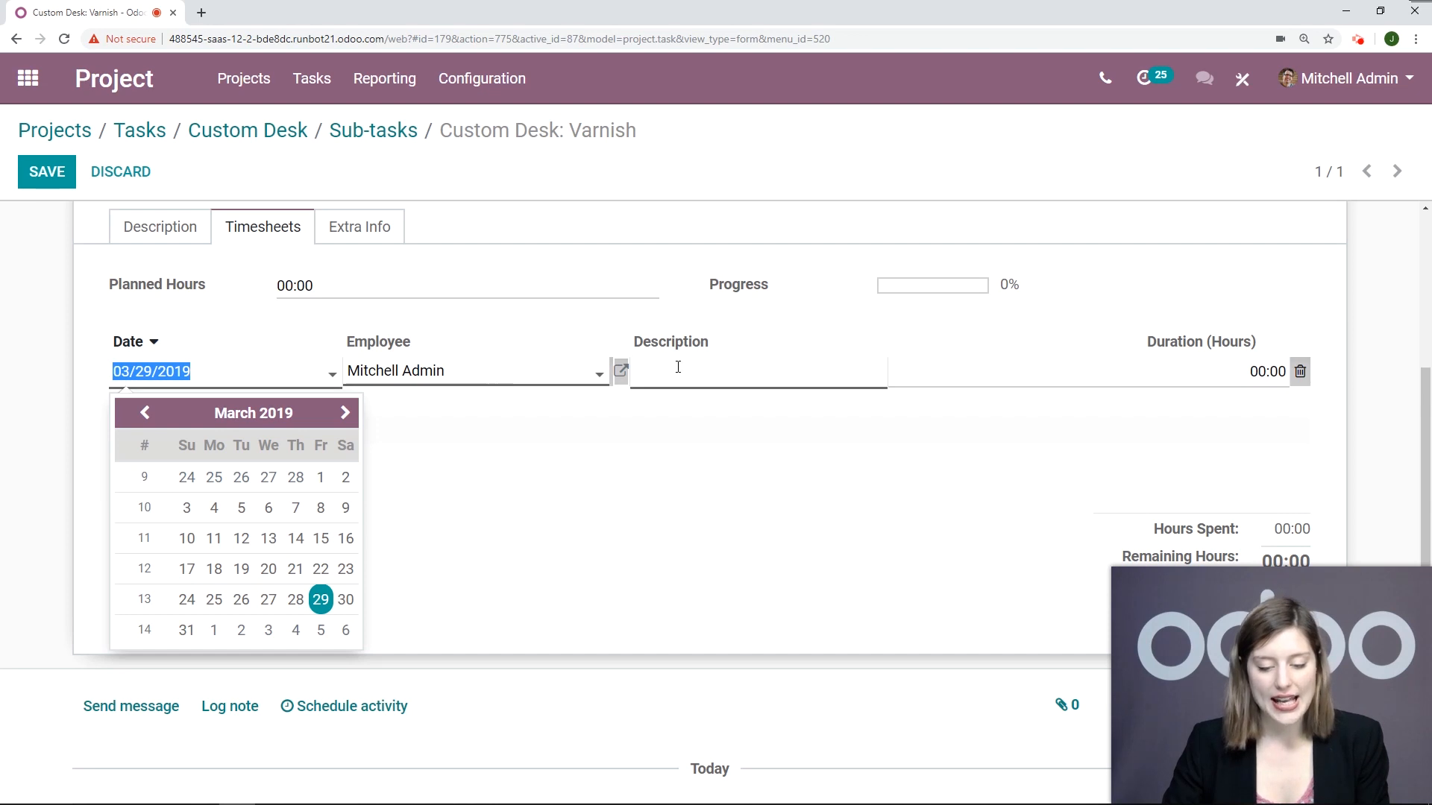
pyautogui.click(32, 377)
pyautogui.click(155, 375)
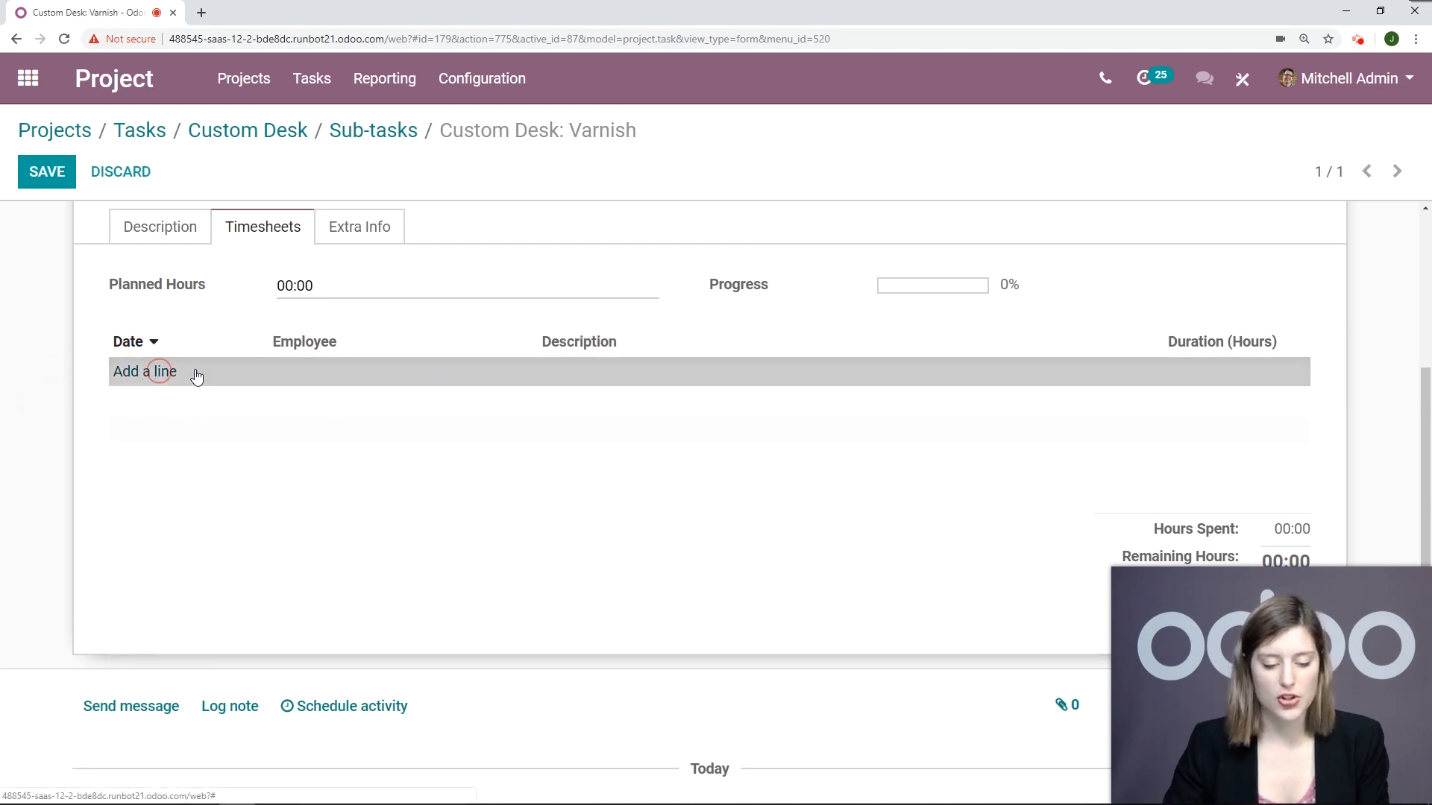
pyautogui.moveTo(421, 371); pyautogui.dragTo(334, 374)
pyautogui.write('Jen')
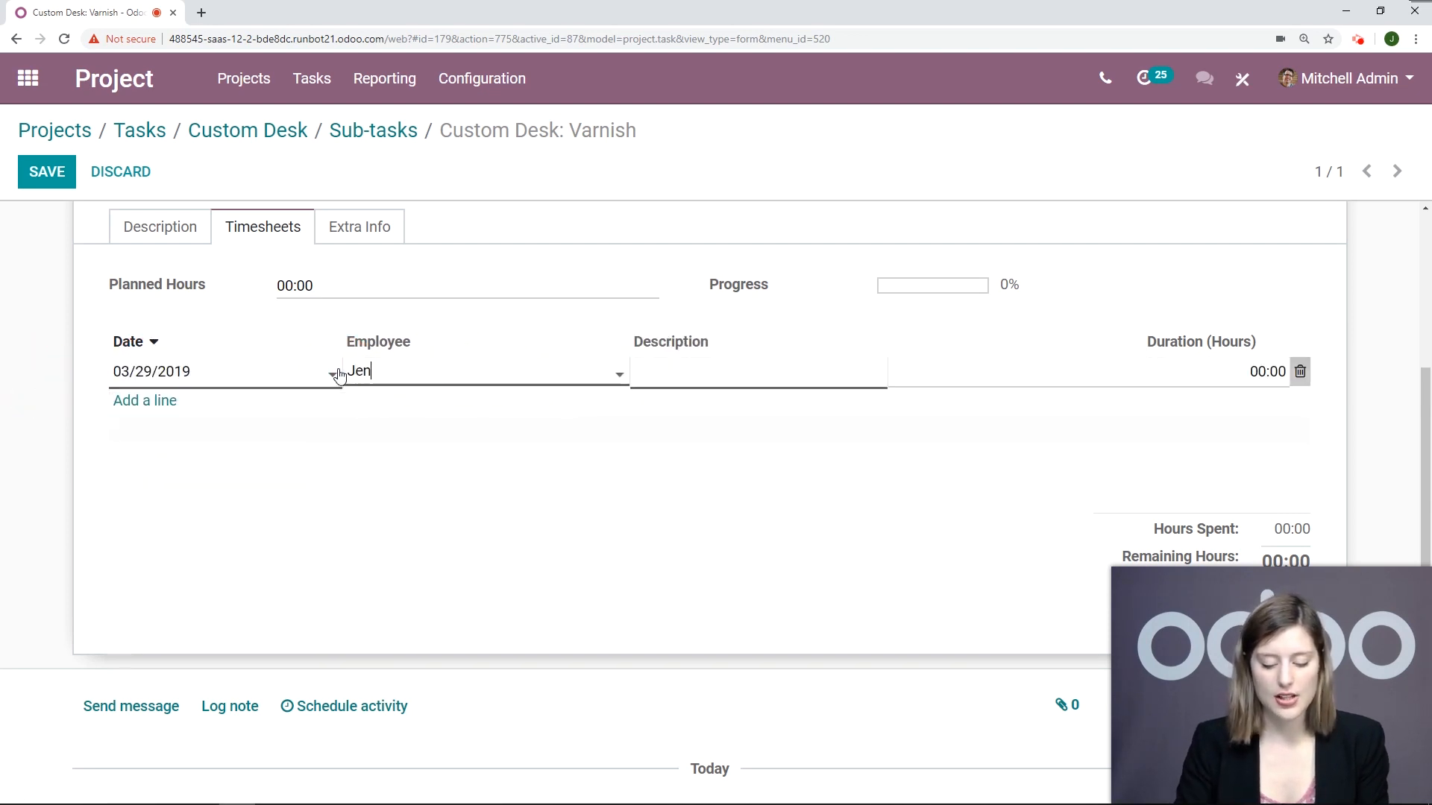
pyautogui.write('ny')
pyautogui.click(379, 406)
# Step: Describe the new timesheet line as "Varnishing", set its duration to 2 hours and save the sub-task
pyautogui.click(732, 374)
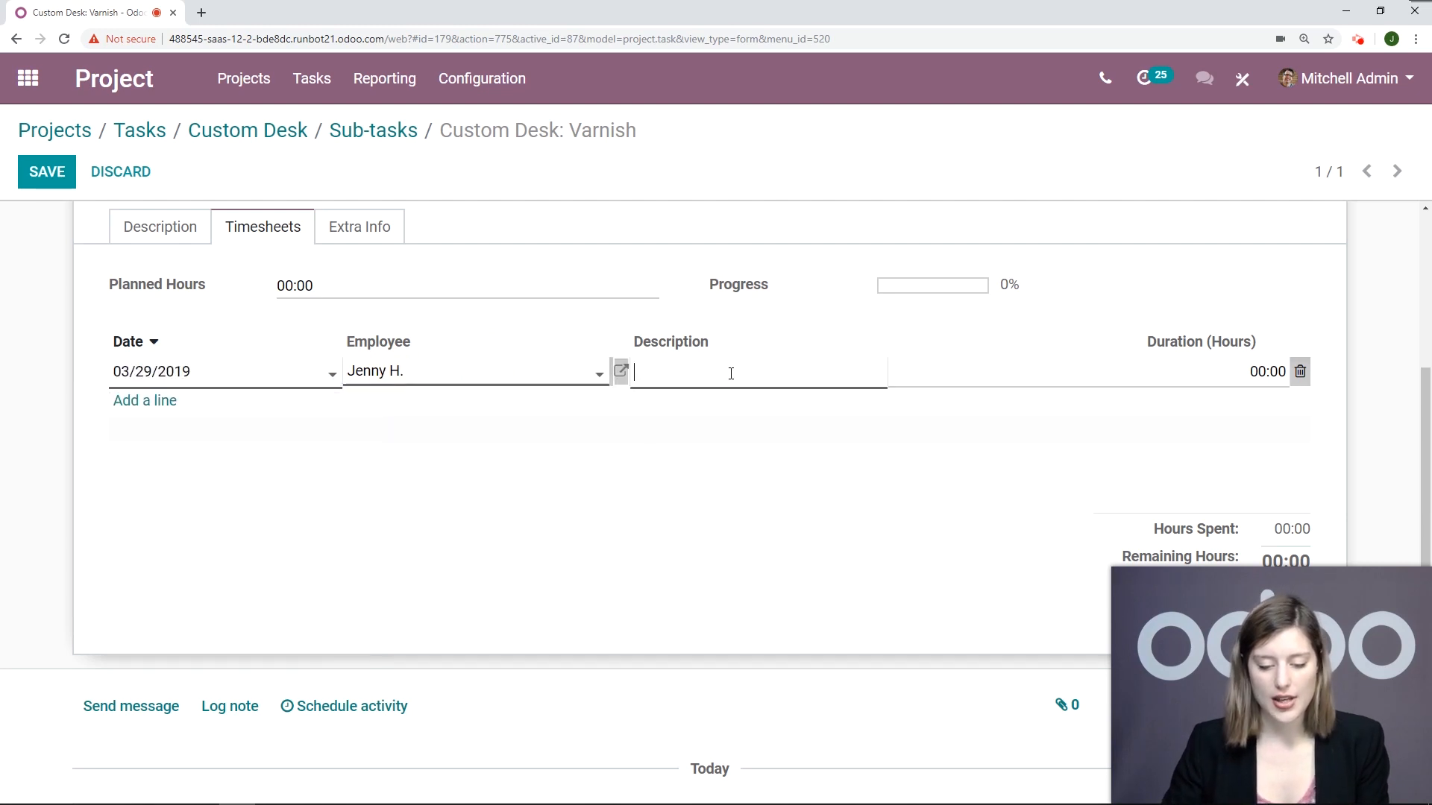
pyautogui.write('Varnishing')
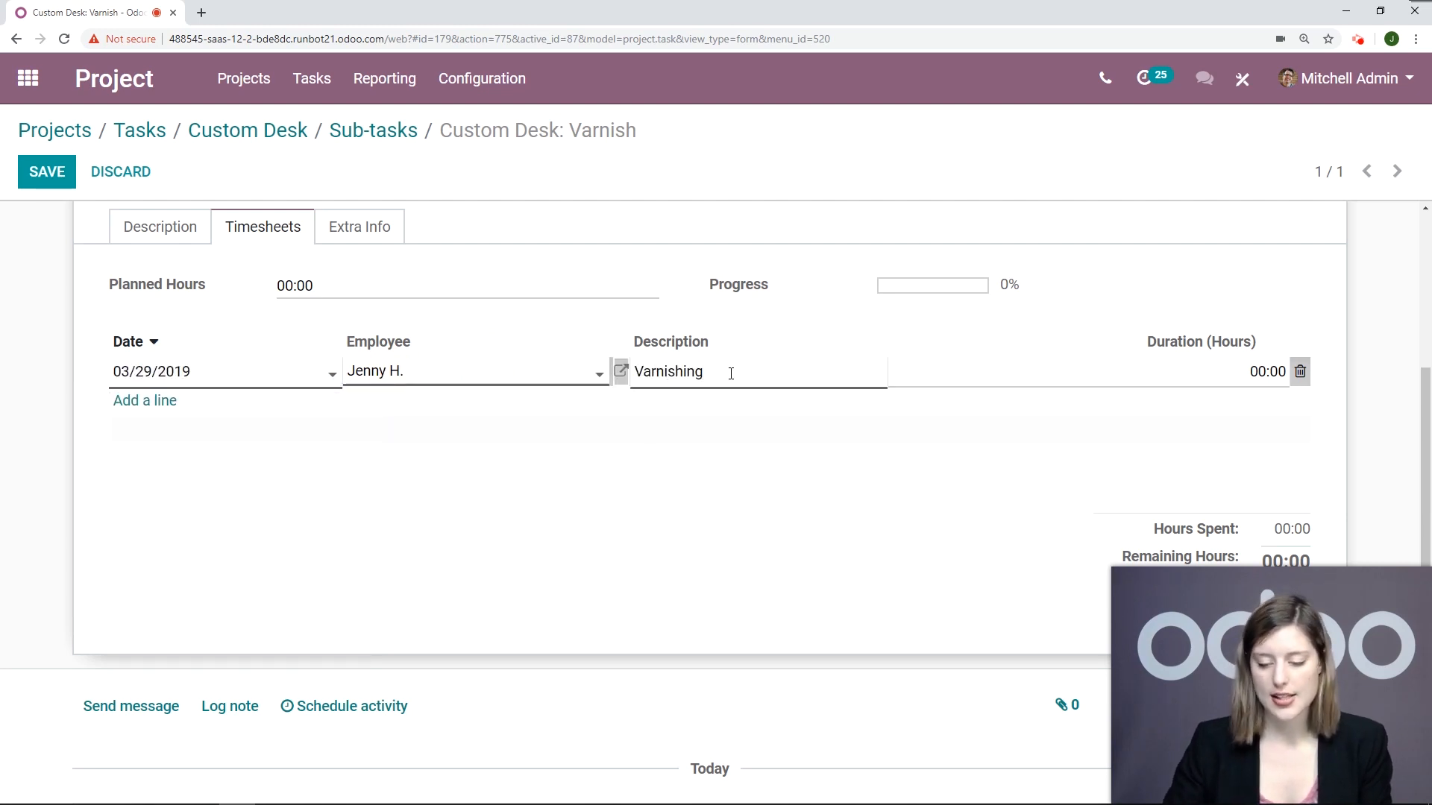
pyautogui.press('Tab')
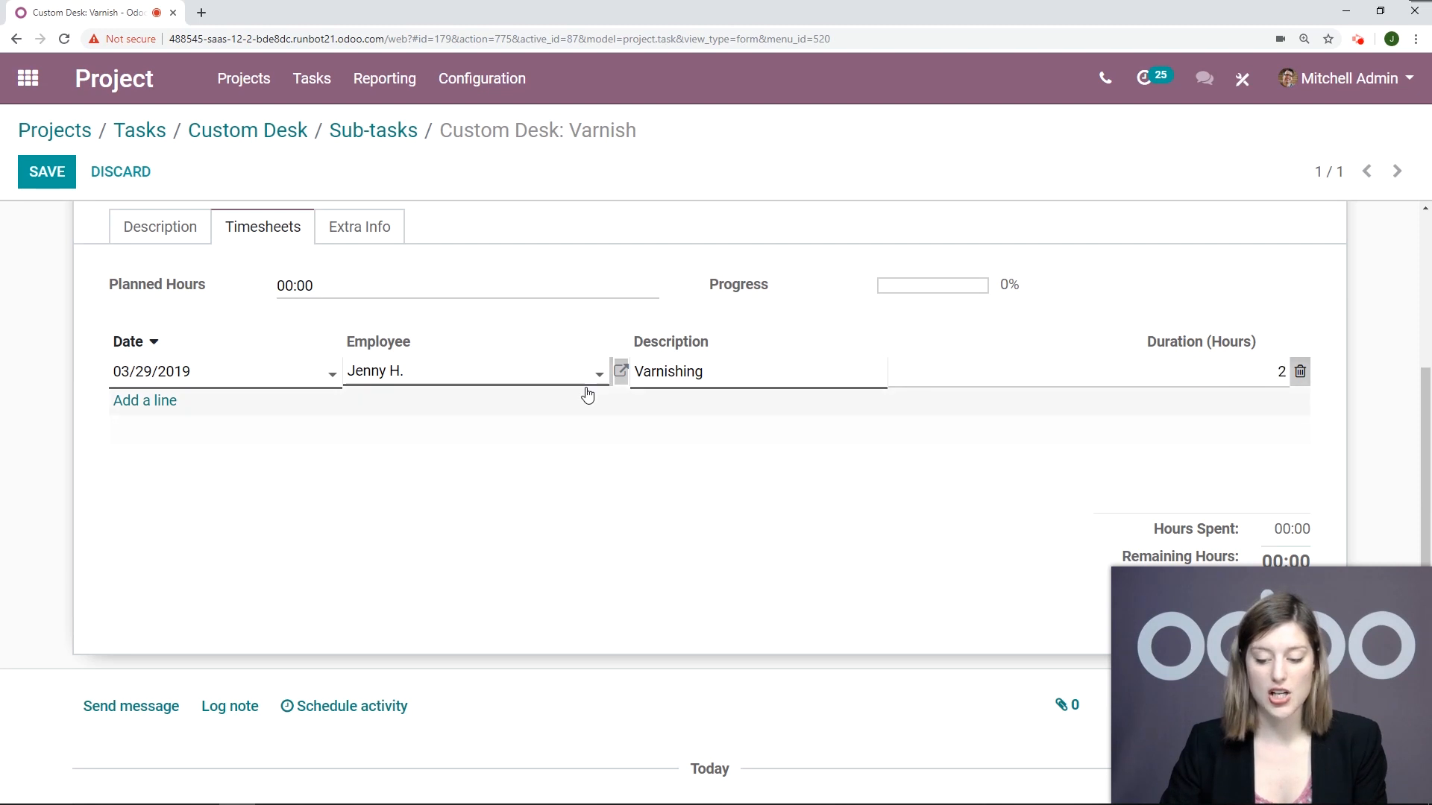
pyautogui.scroll(2, 112, 475)
pyautogui.click(45, 172)
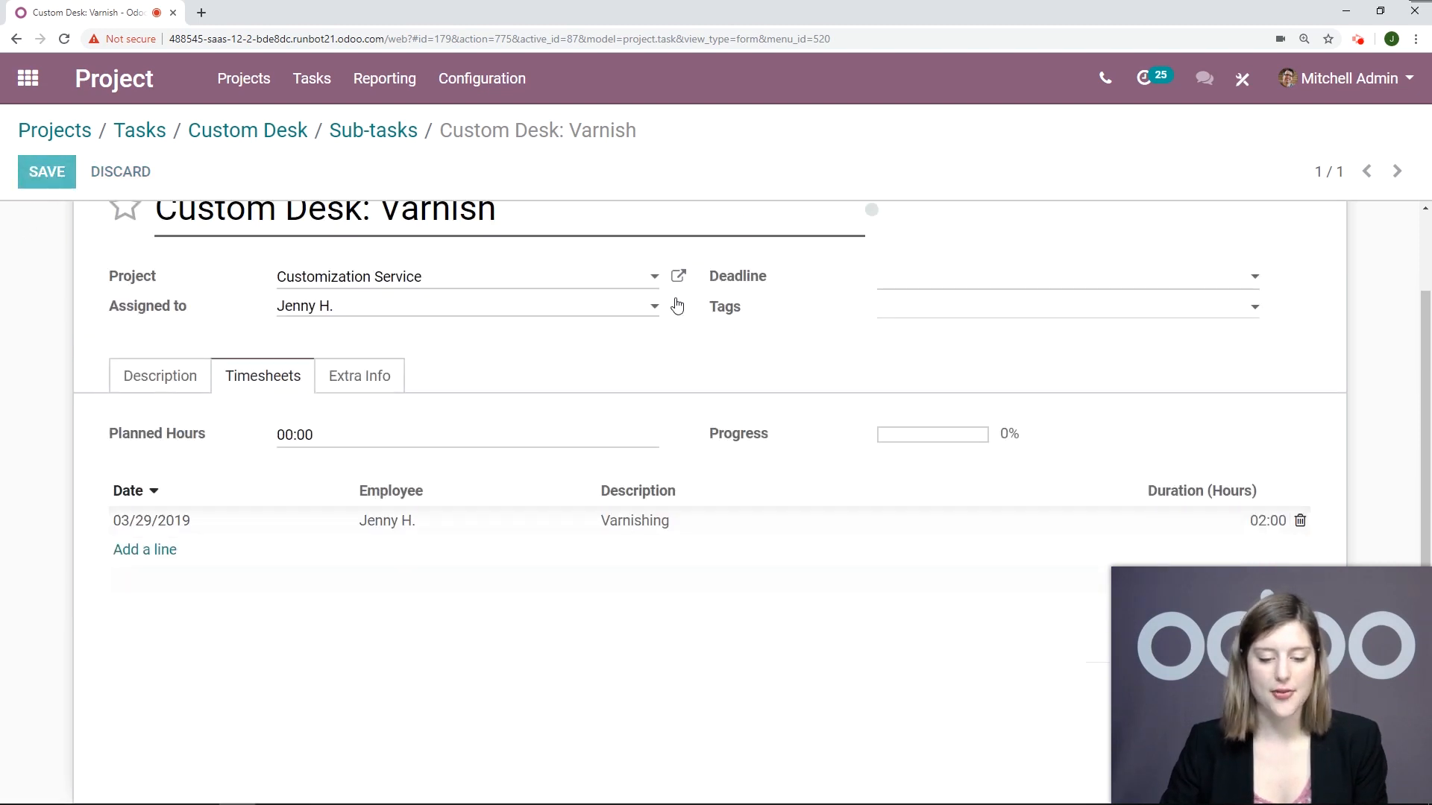
pyautogui.scroll(-3, 887, 261)
pyautogui.scroll(-2, 1167, 320)
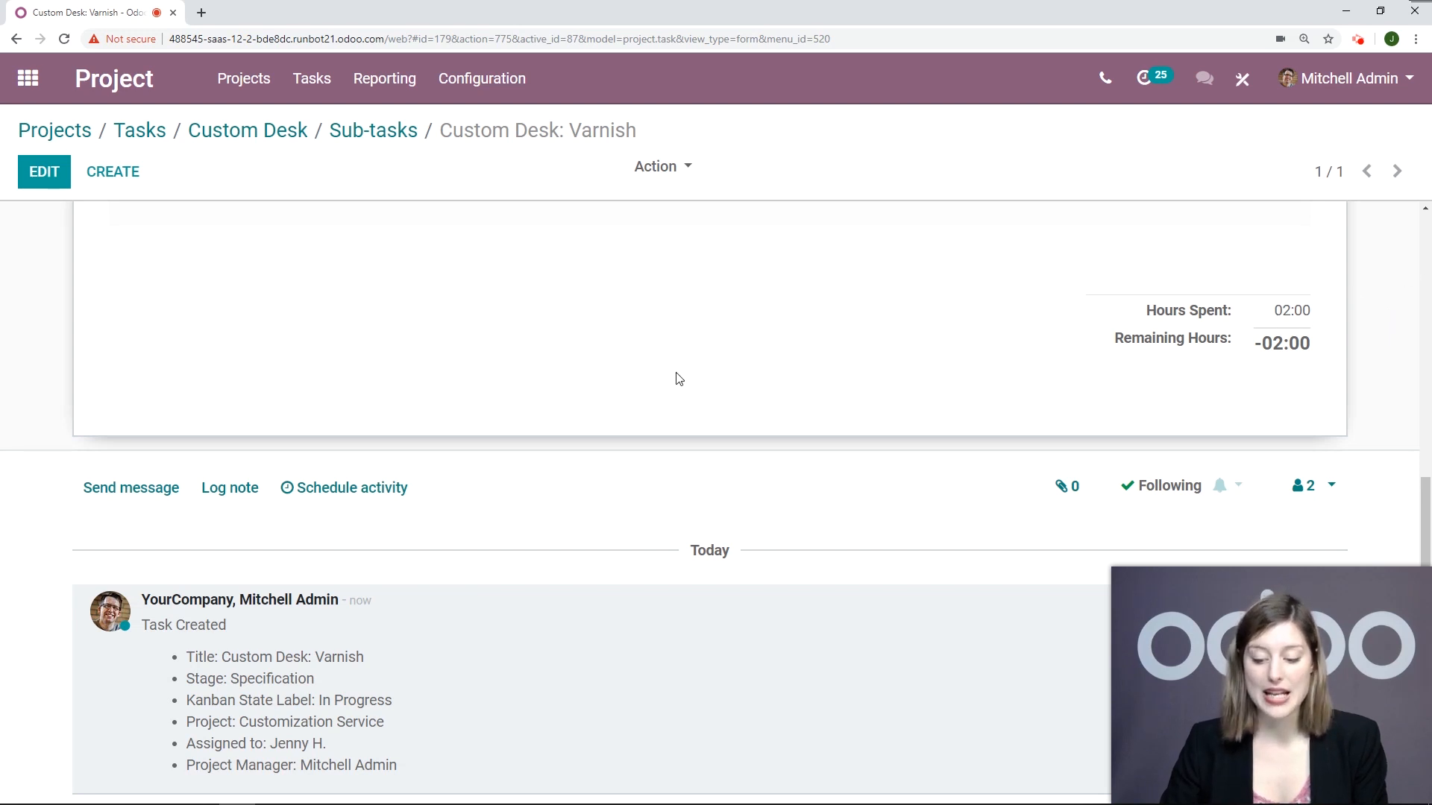
pyautogui.scroll(4, 678, 379)
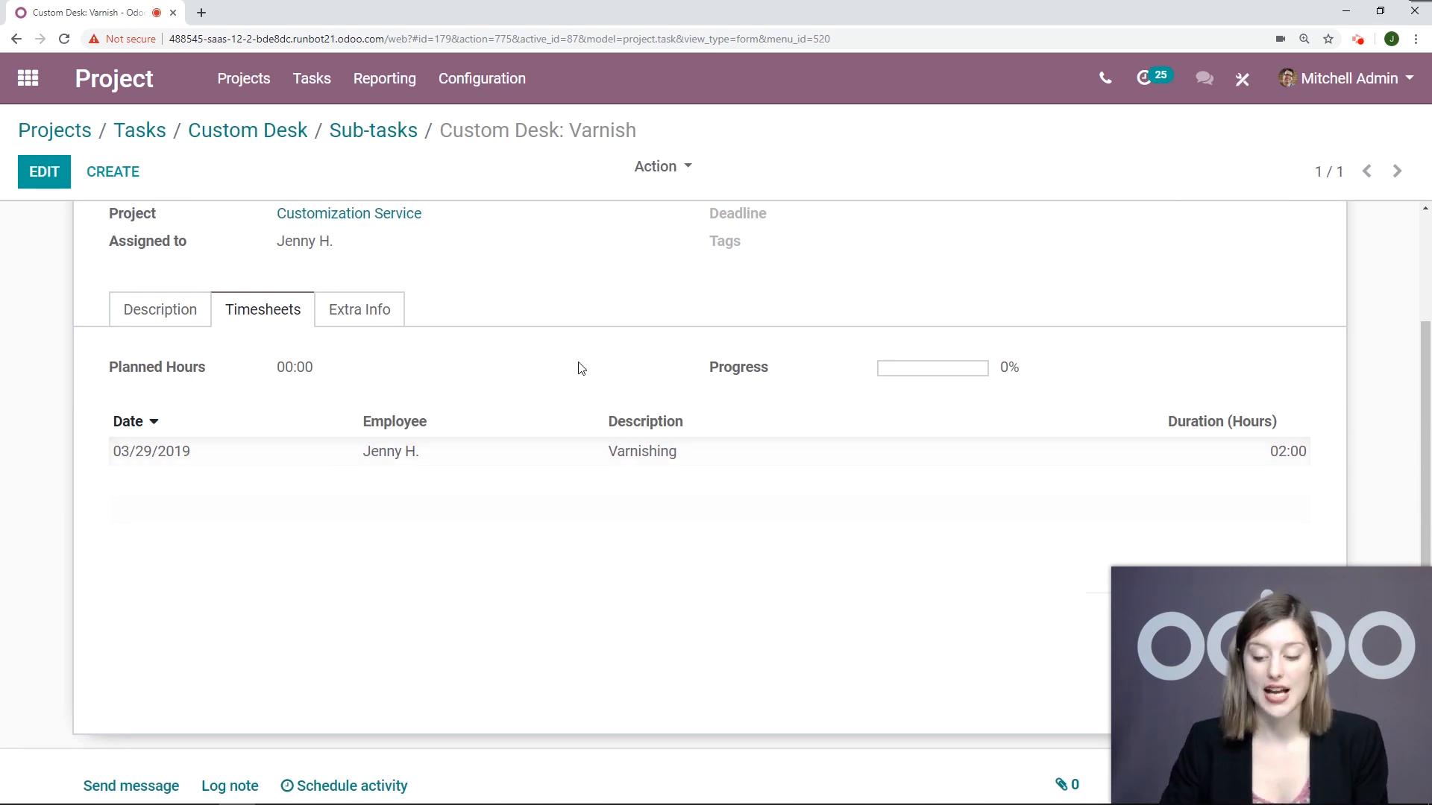
# Step: Open the parent task Custom Desk from the Varnish sub-task and examine its timesheets, progress, sub-task hours and remaining hours
pyautogui.scroll(3, 587, 366)
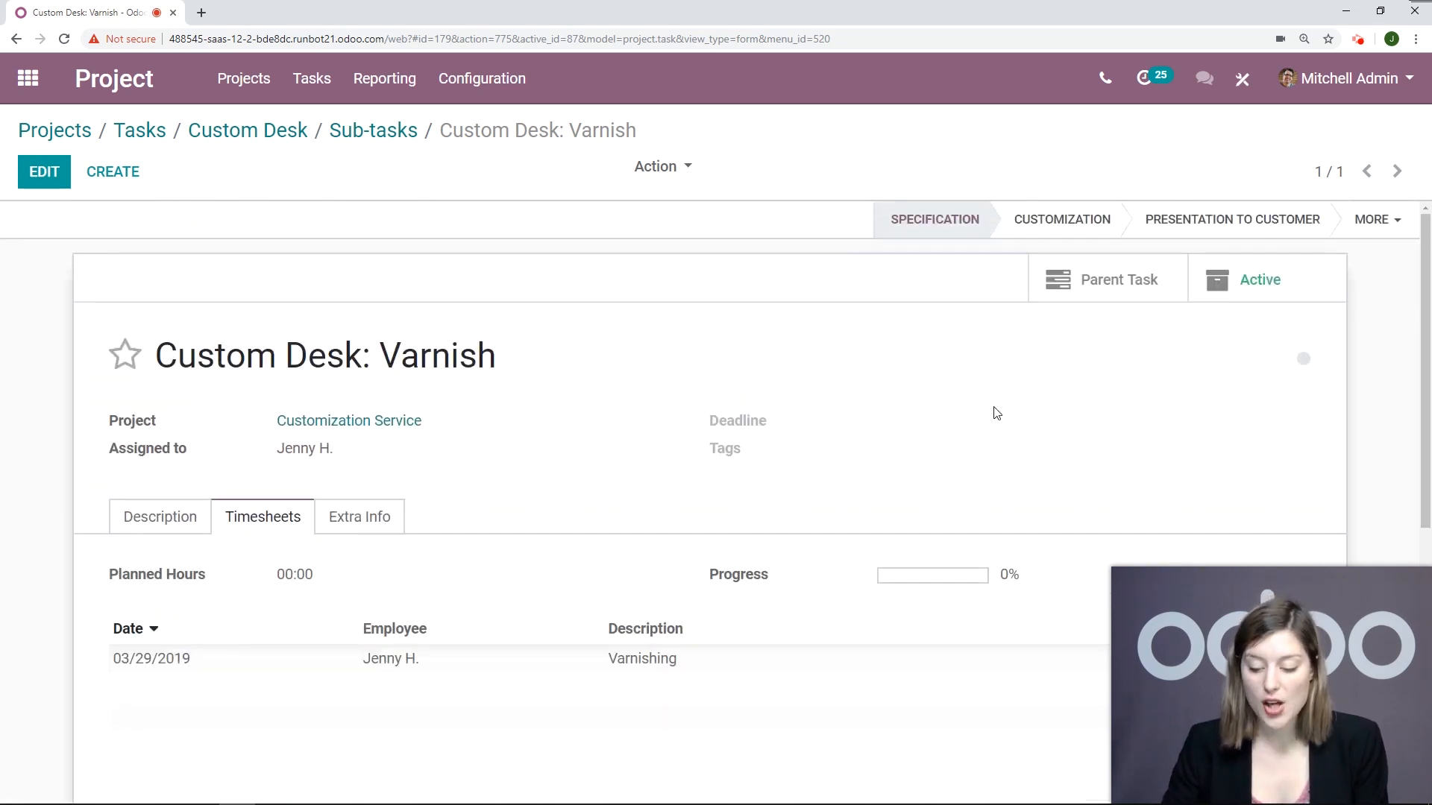
pyautogui.click(1098, 297)
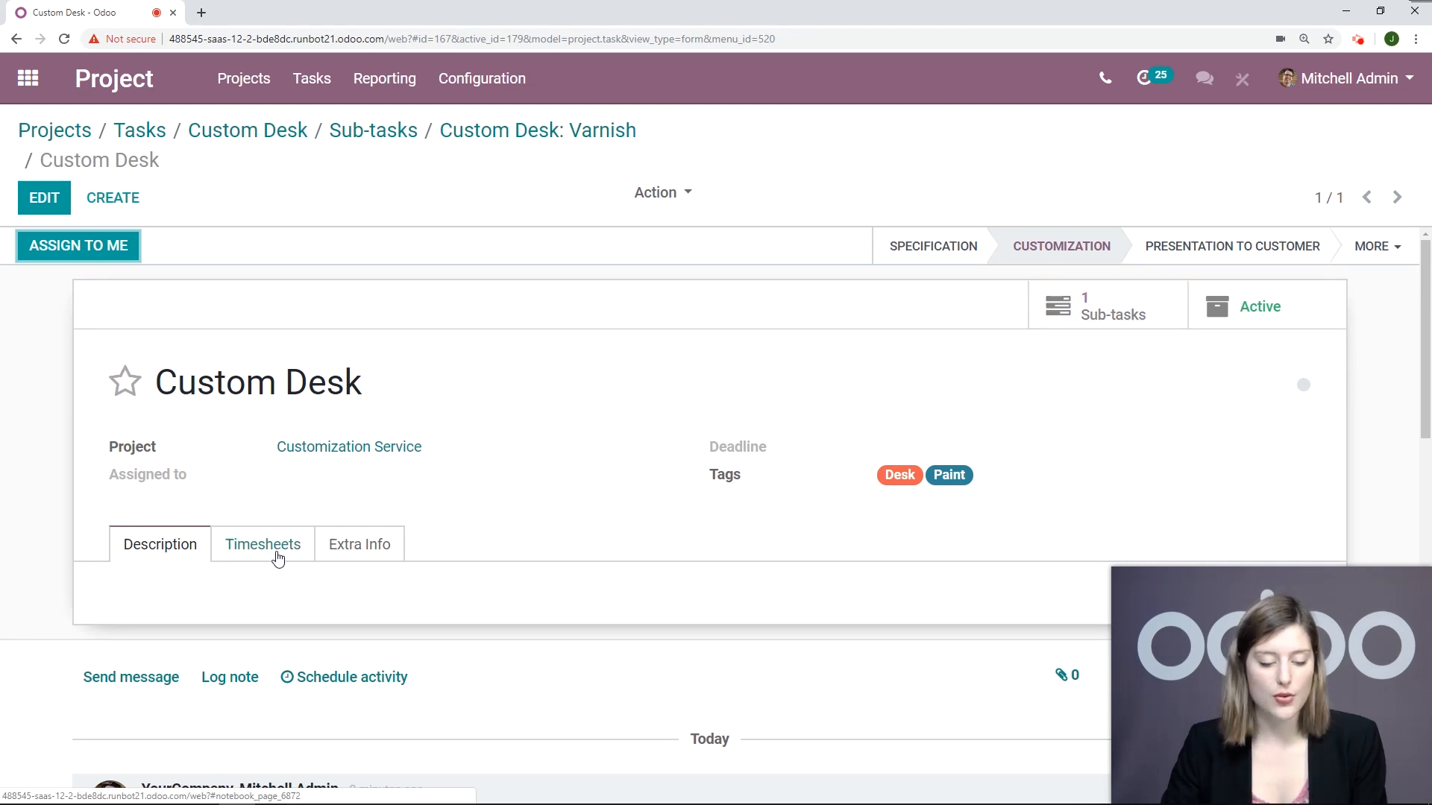
pyautogui.click(275, 552)
pyautogui.scroll(-4, 791, 353)
pyautogui.scroll(-2, 786, 348)
pyautogui.scroll(2, 786, 349)
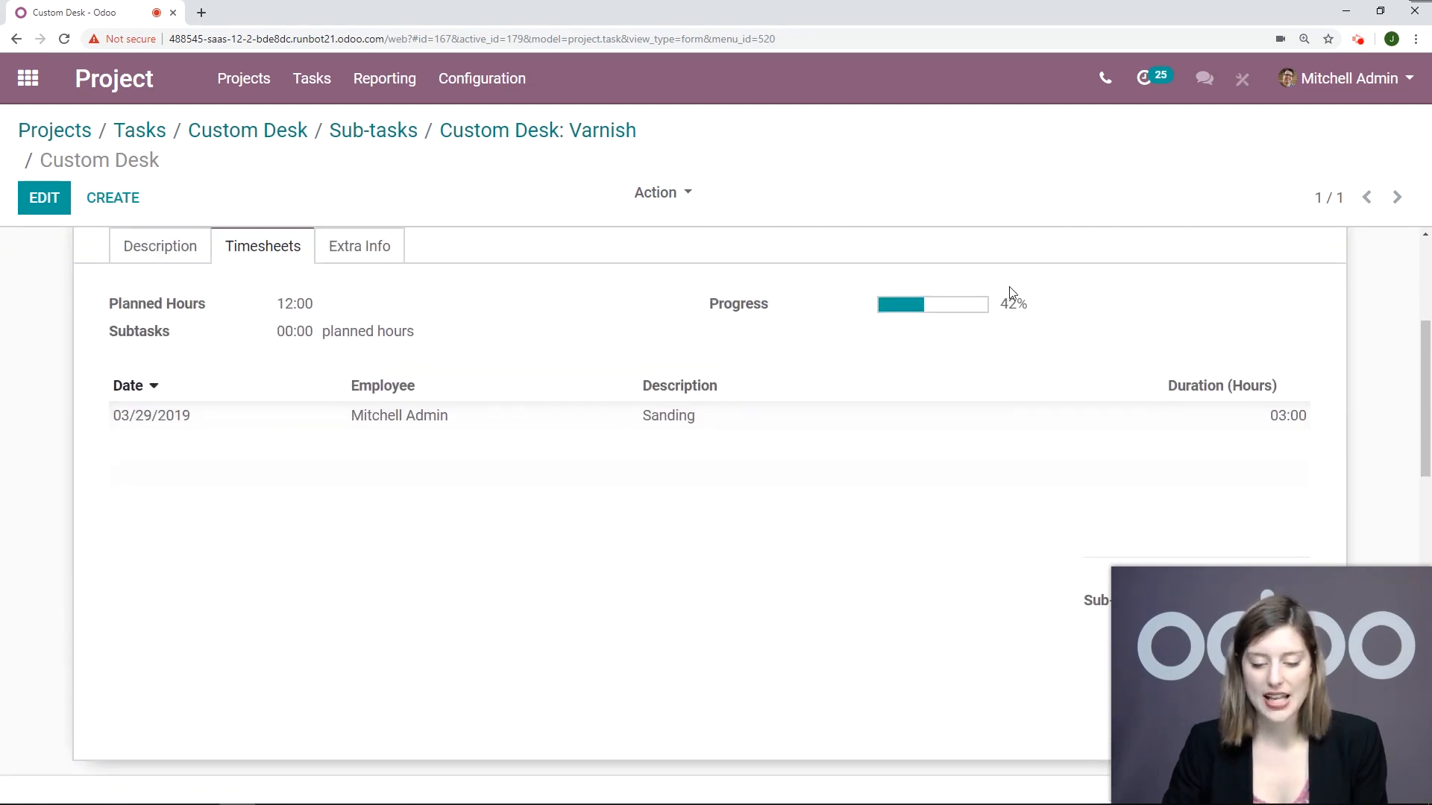
pyautogui.scroll(-2, 1270, 316)
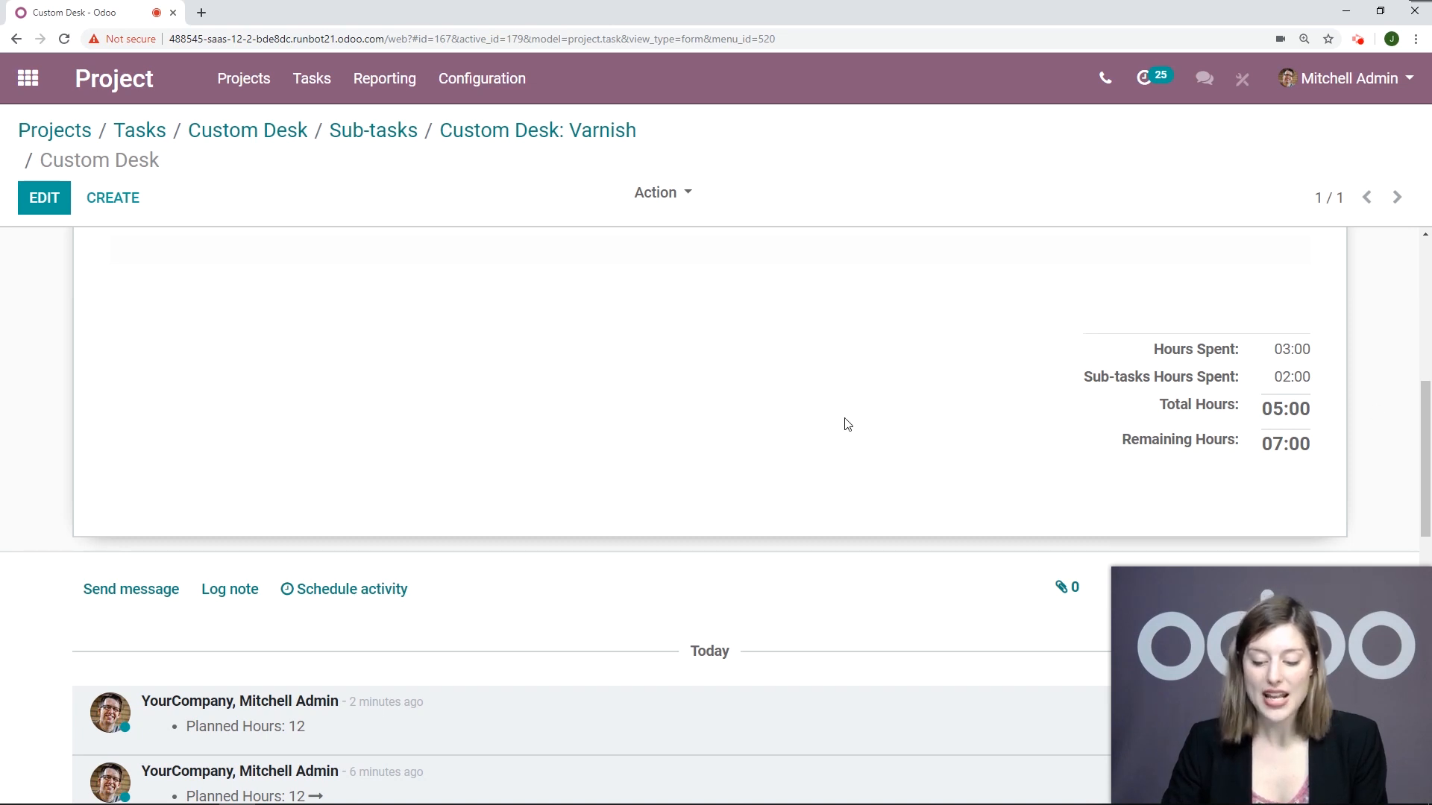
pyautogui.scroll(2, 702, 450)
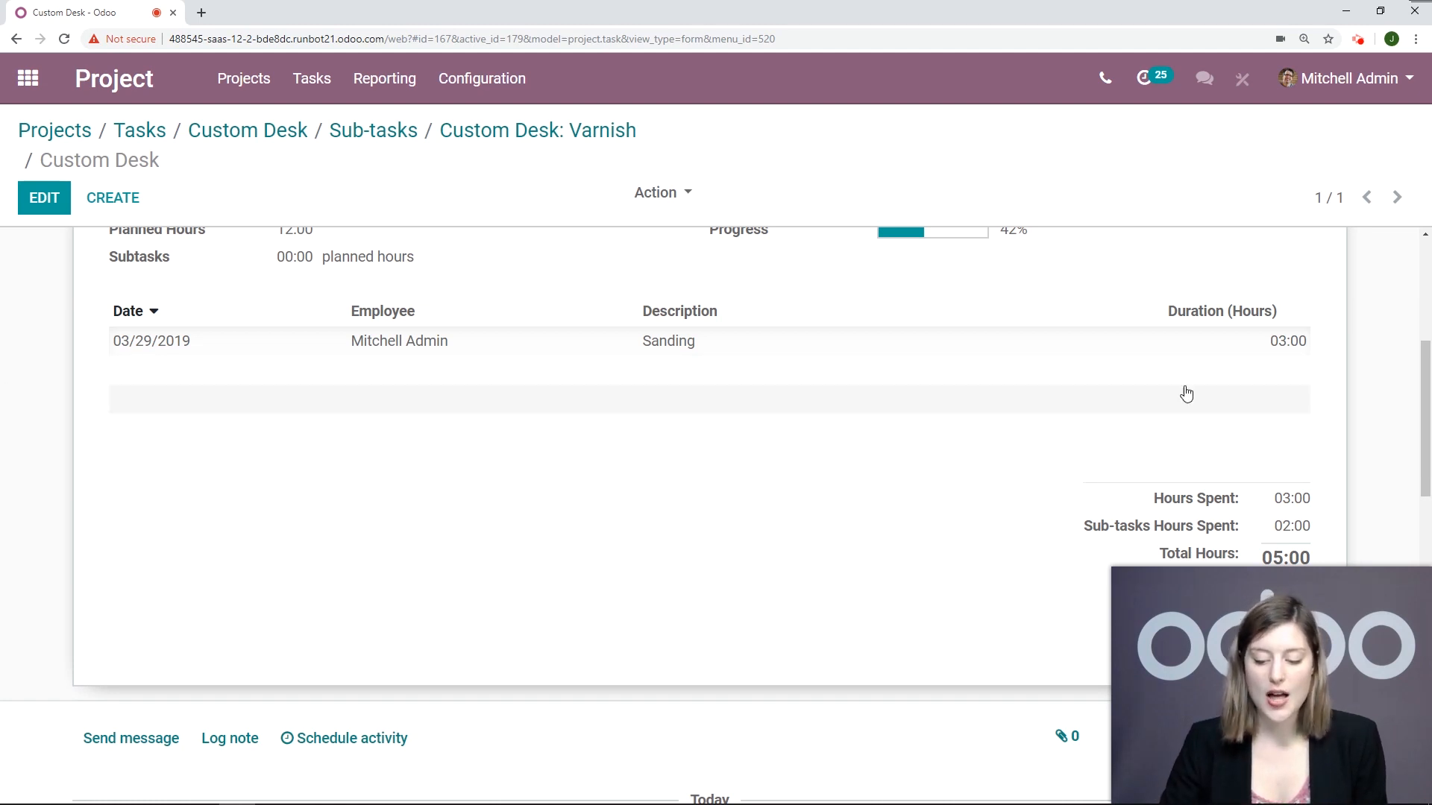
# Step: Open the Custom Desk: Varnish sub-task from its parent's sub-tasks and examine its timesheet lines, planned hours and remaining hours
pyautogui.scroll(5, 1231, 389)
pyautogui.click(1147, 322)
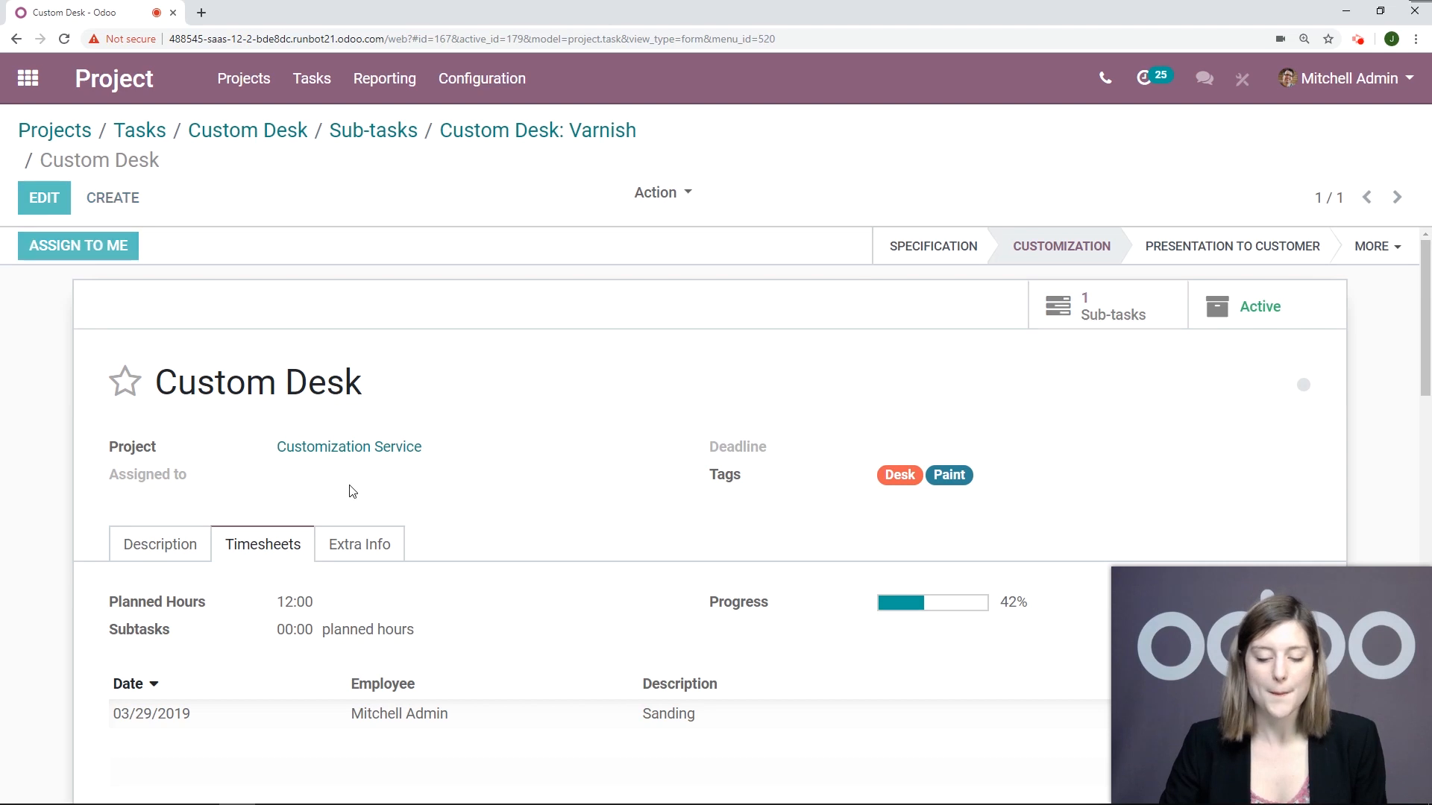
pyautogui.click(247, 373)
pyautogui.scroll(-2, 373, 417)
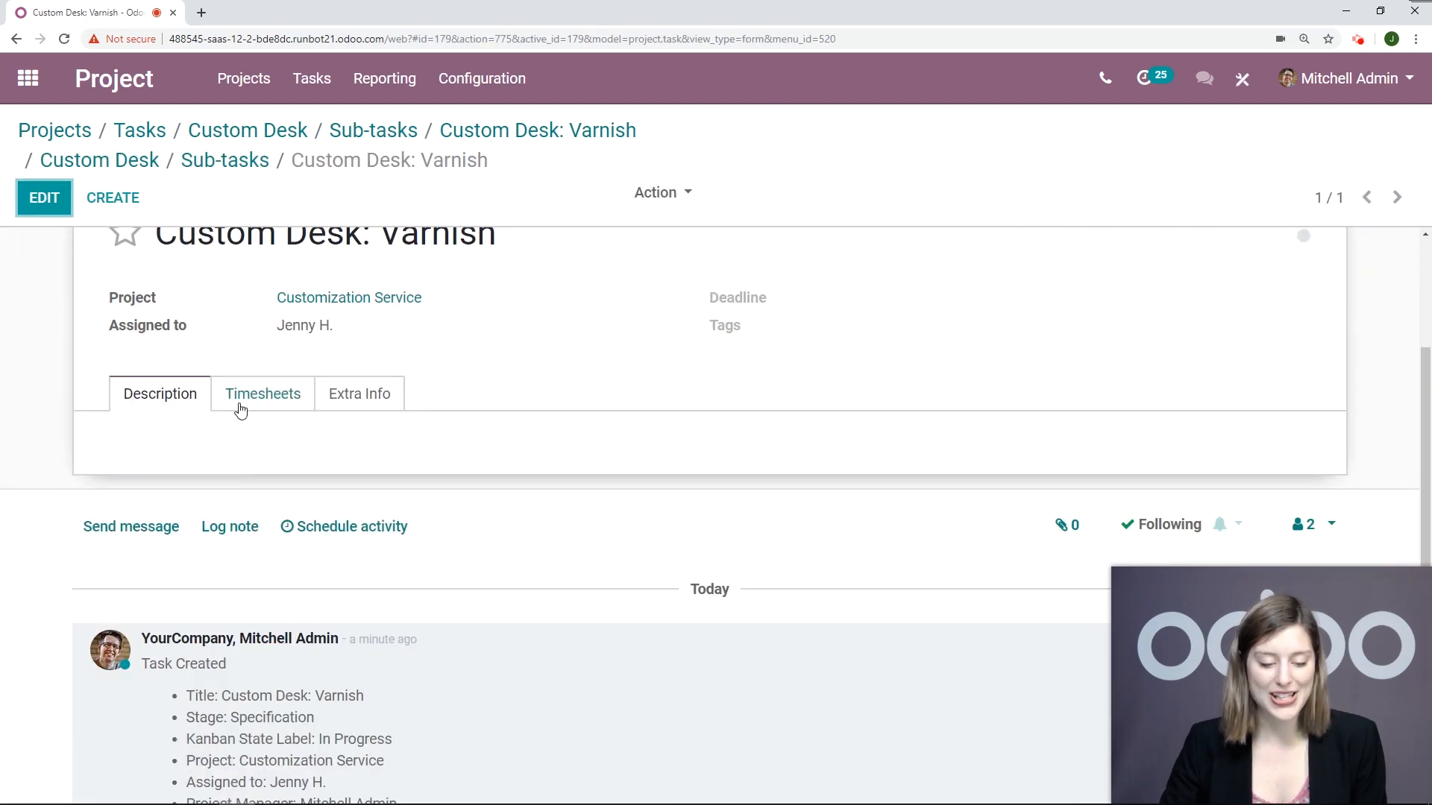
pyautogui.click(246, 414)
pyautogui.scroll(-2, 522, 447)
pyautogui.scroll(1, 772, 356)
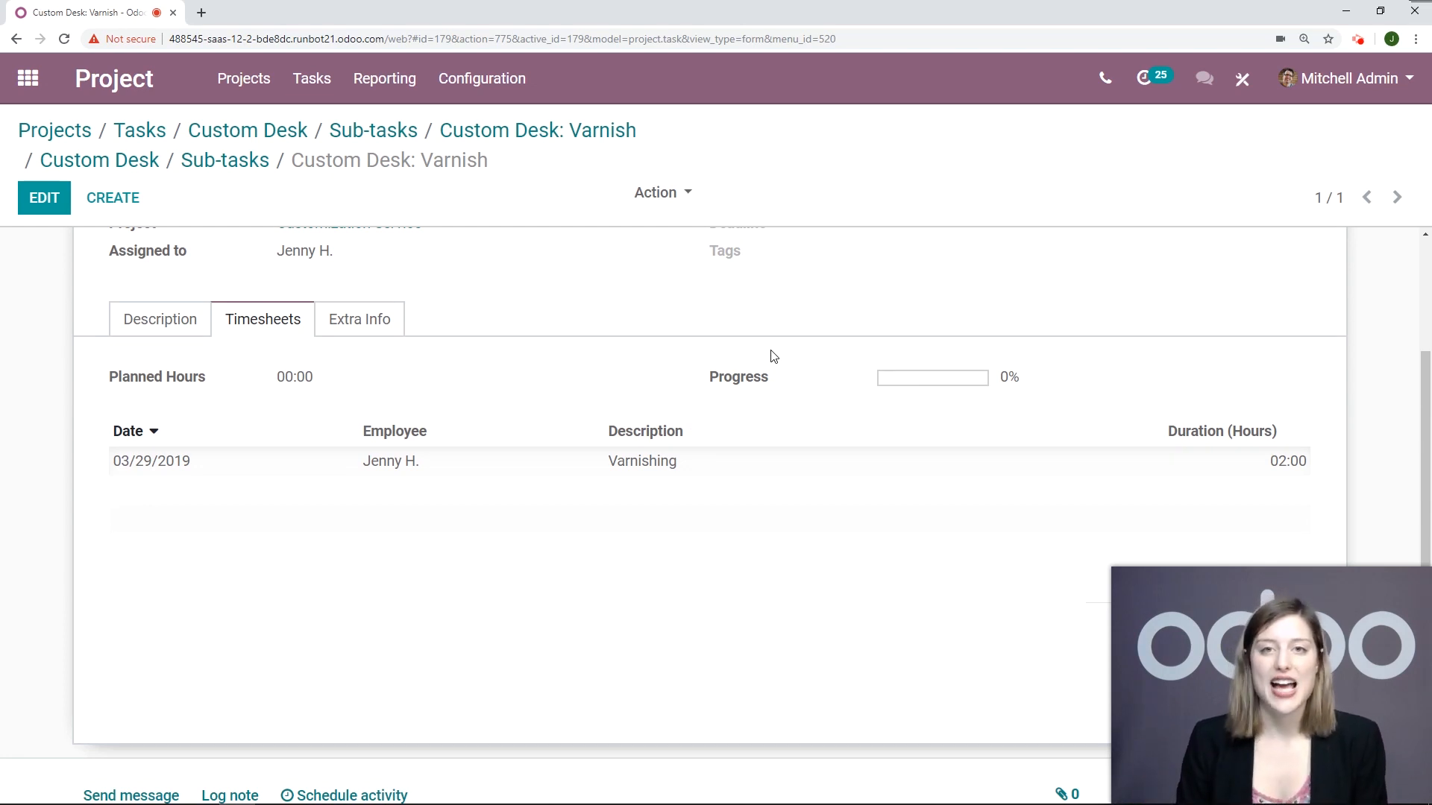
pyautogui.scroll(-5, 821, 355)
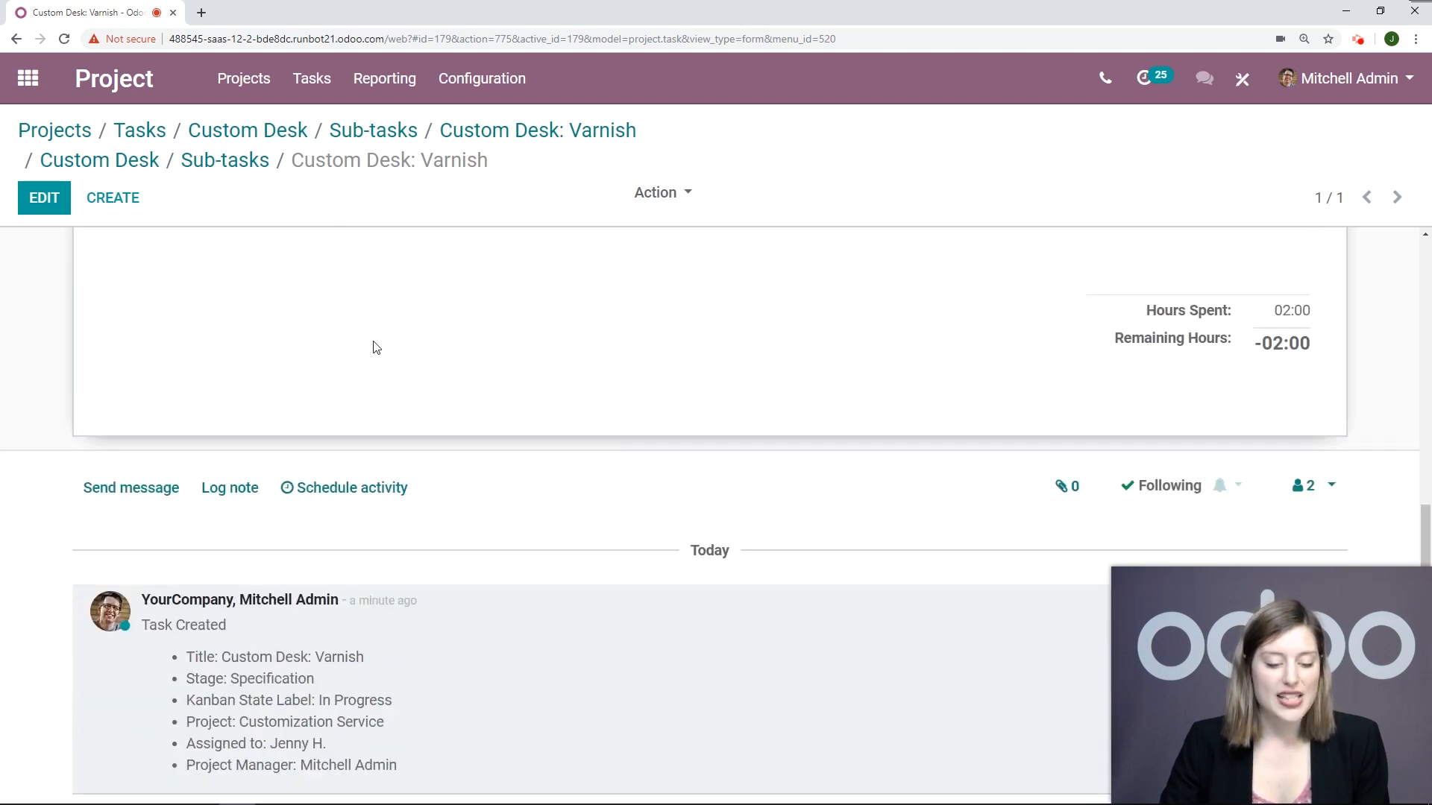
pyautogui.scroll(5, 618, 503)
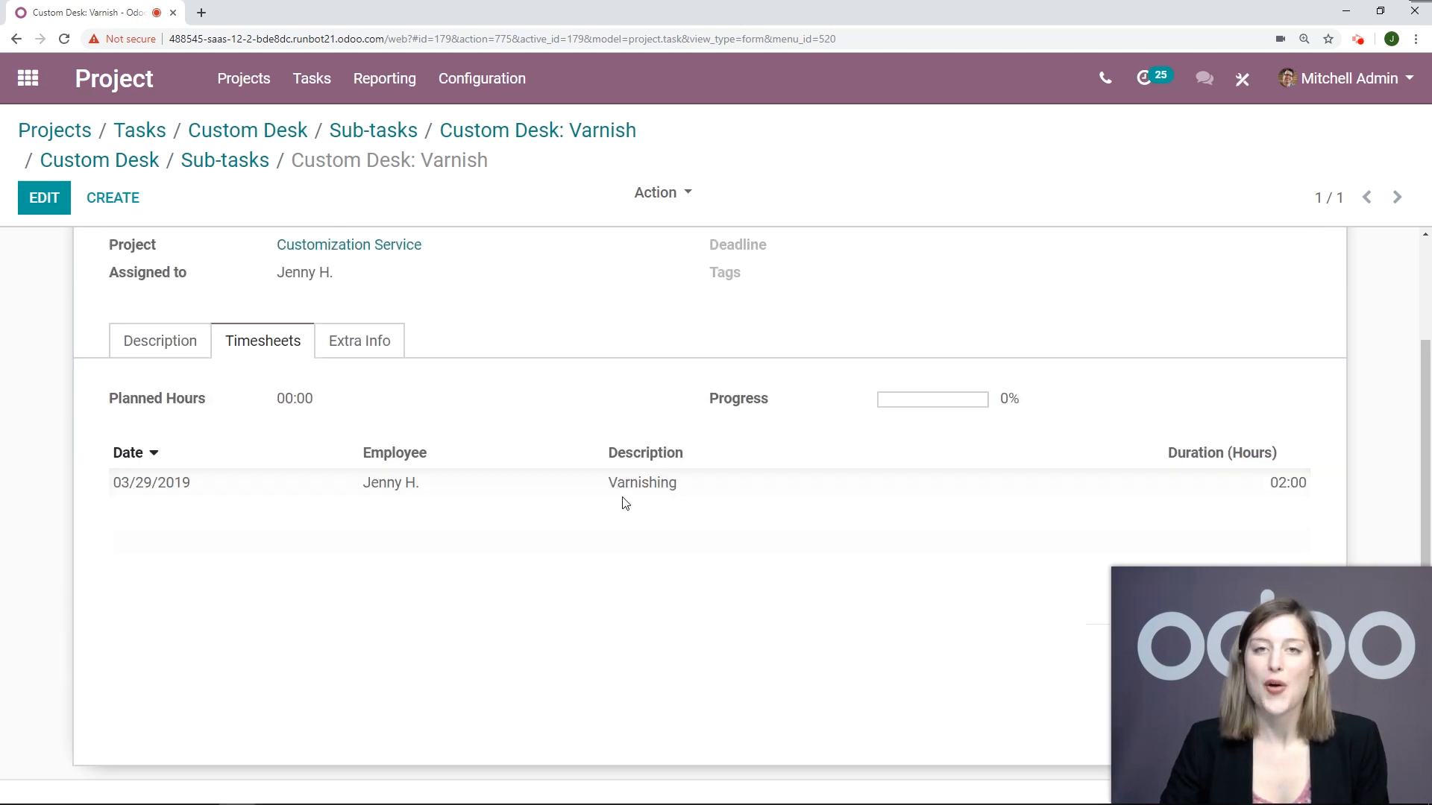